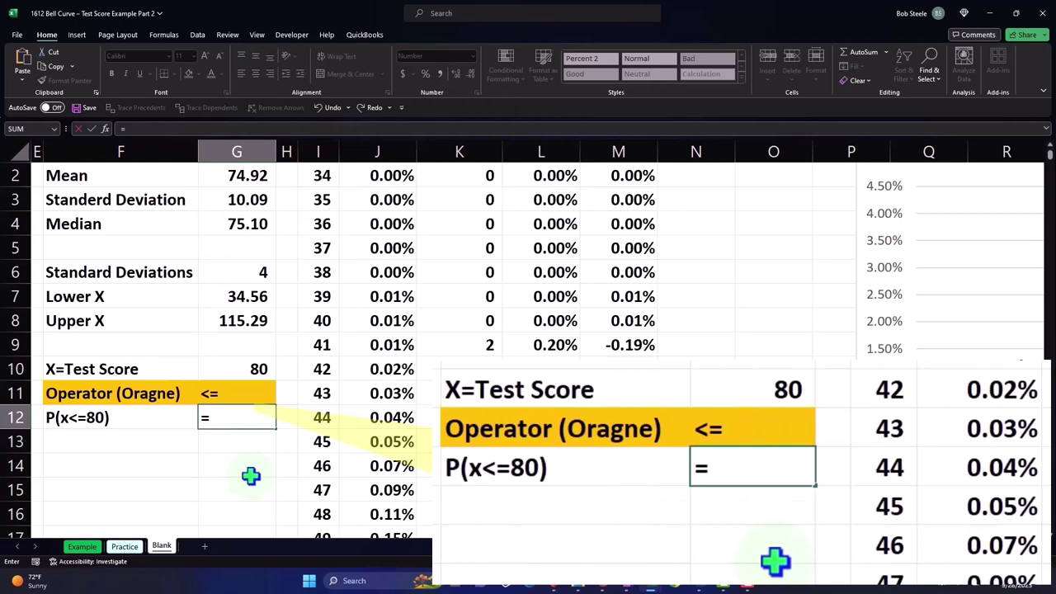
Enter =NORM.DIST(G10,G2,G3,1) in G12 for the cumulative probability of a score of 80
text(nor)
key(Tab)
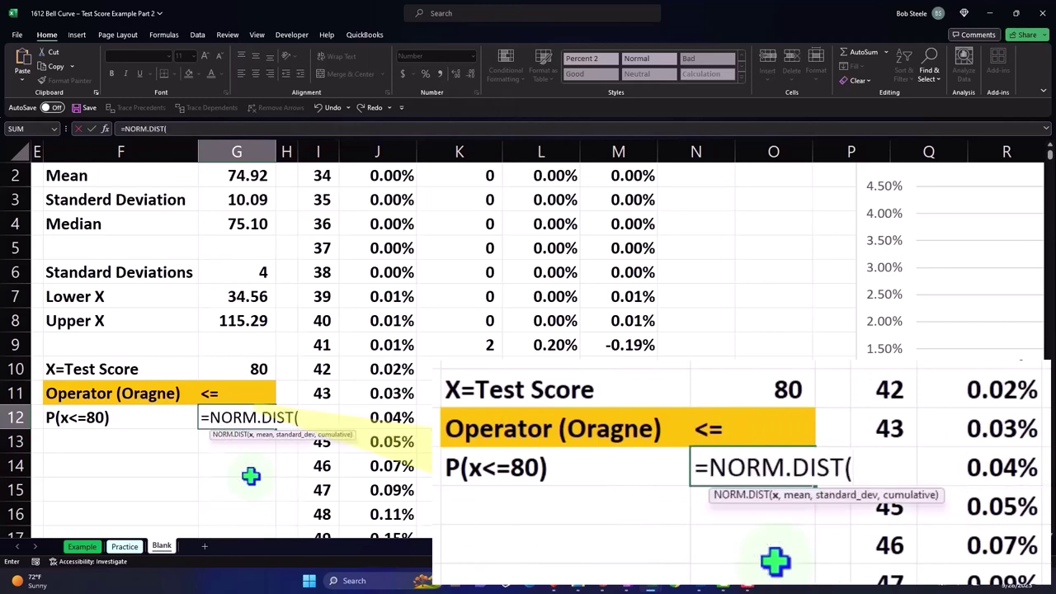
click(237, 367)
text(,)
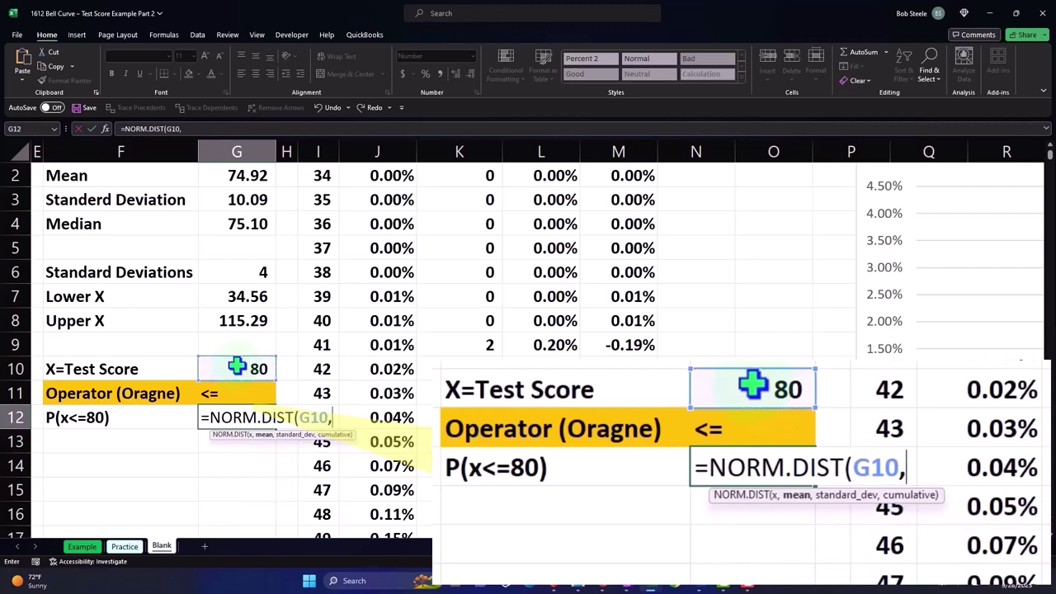
click(233, 179)
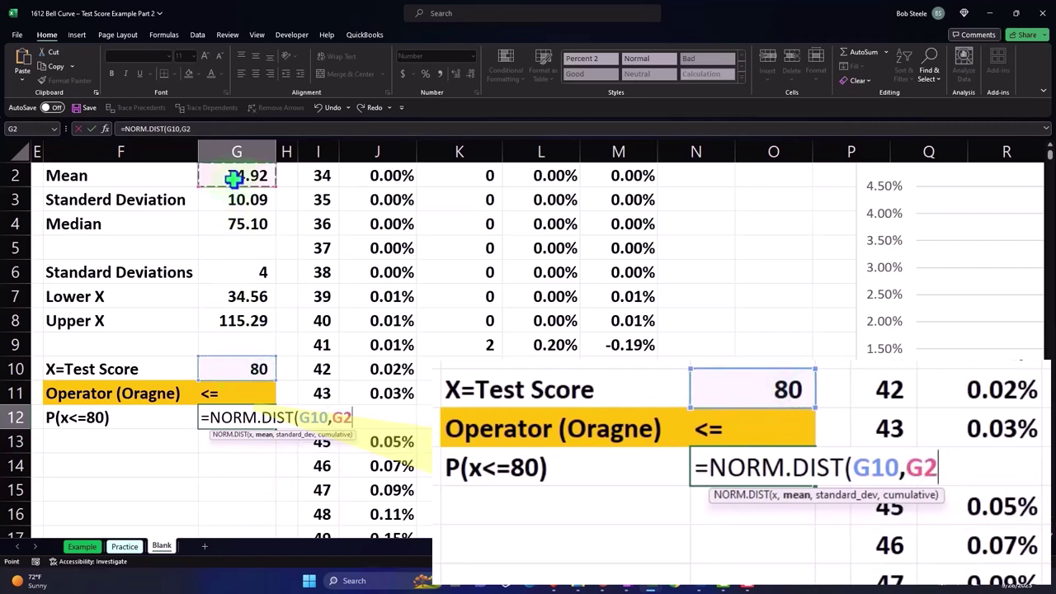
text(,)
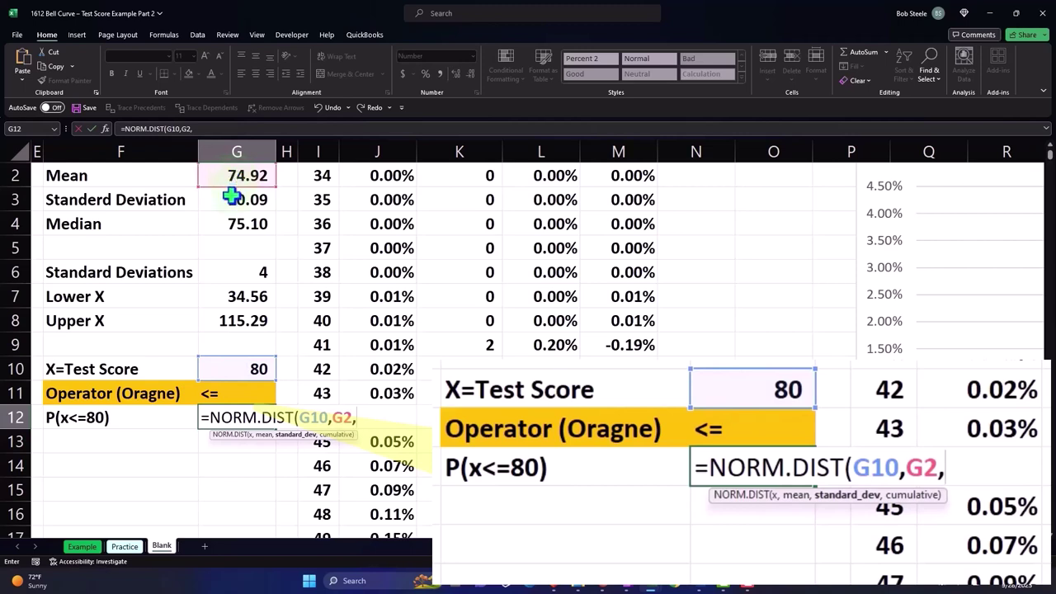
click(233, 196)
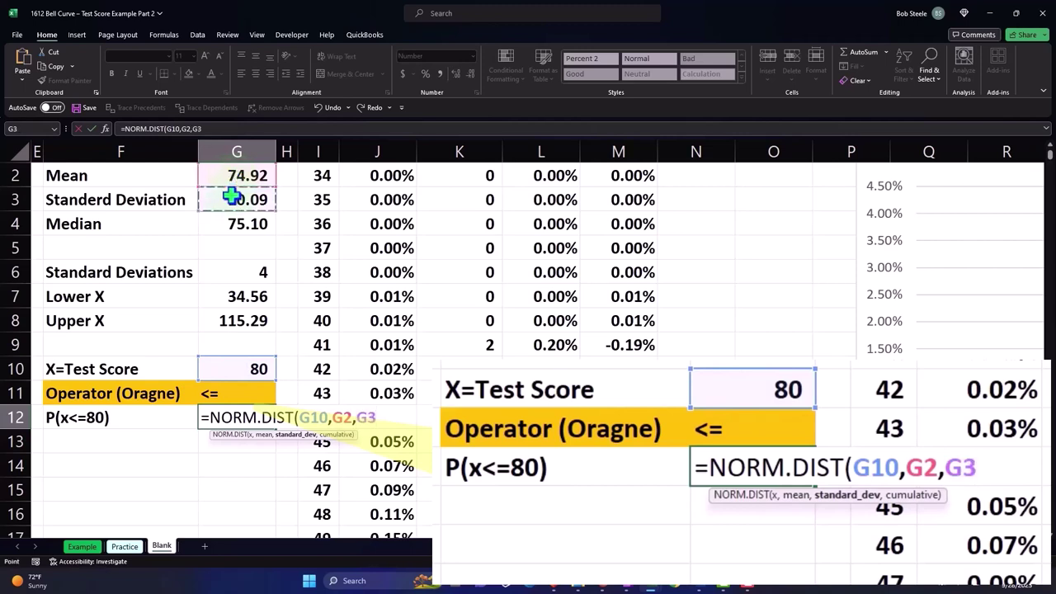
text(,)
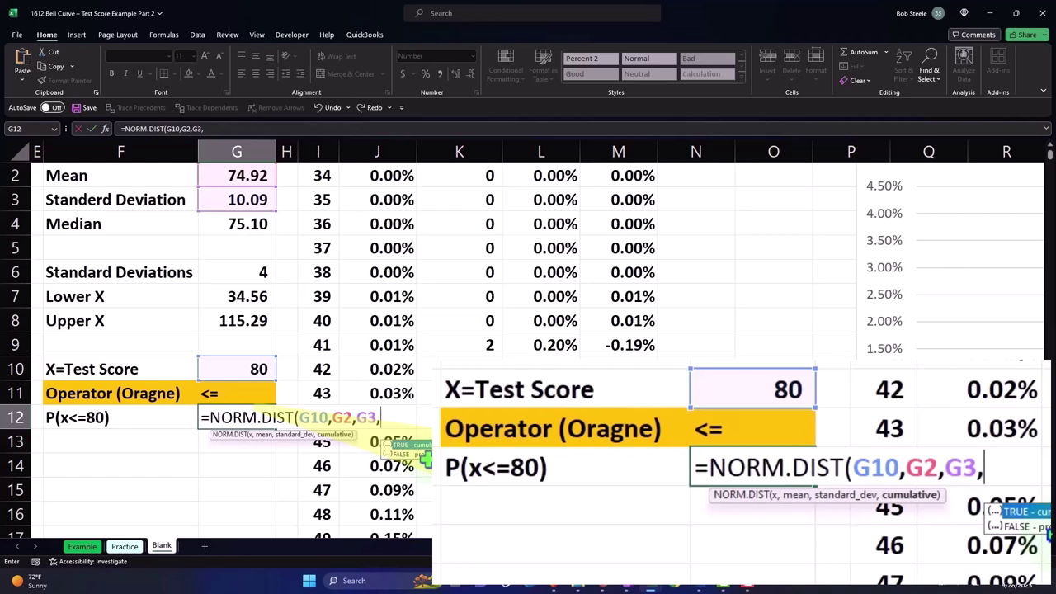
text(1))
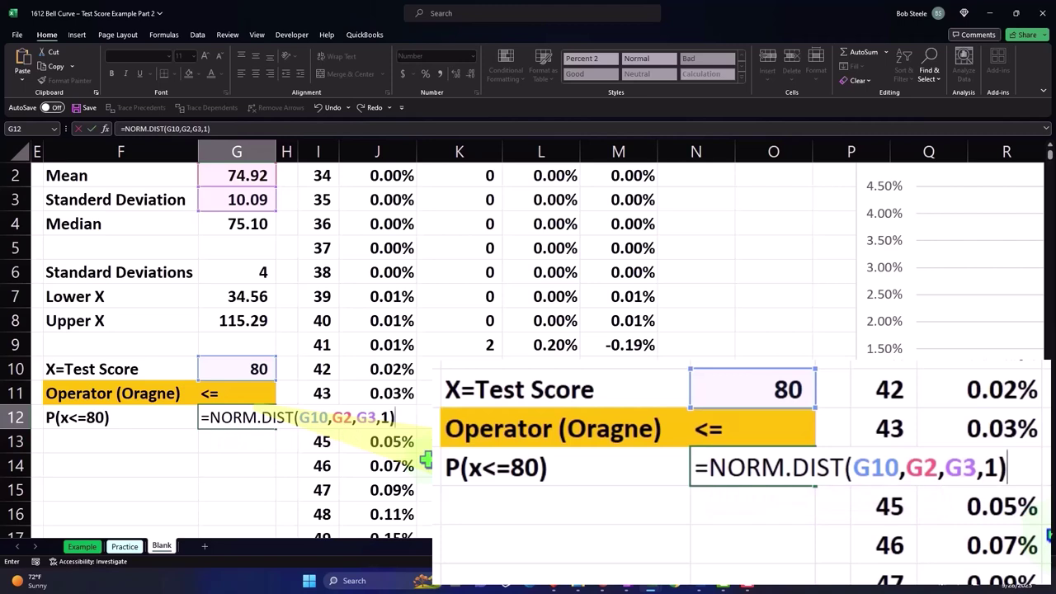
key(Return)
Format G12 as a percentage with two decimals, showing 69.26%
click(260, 419)
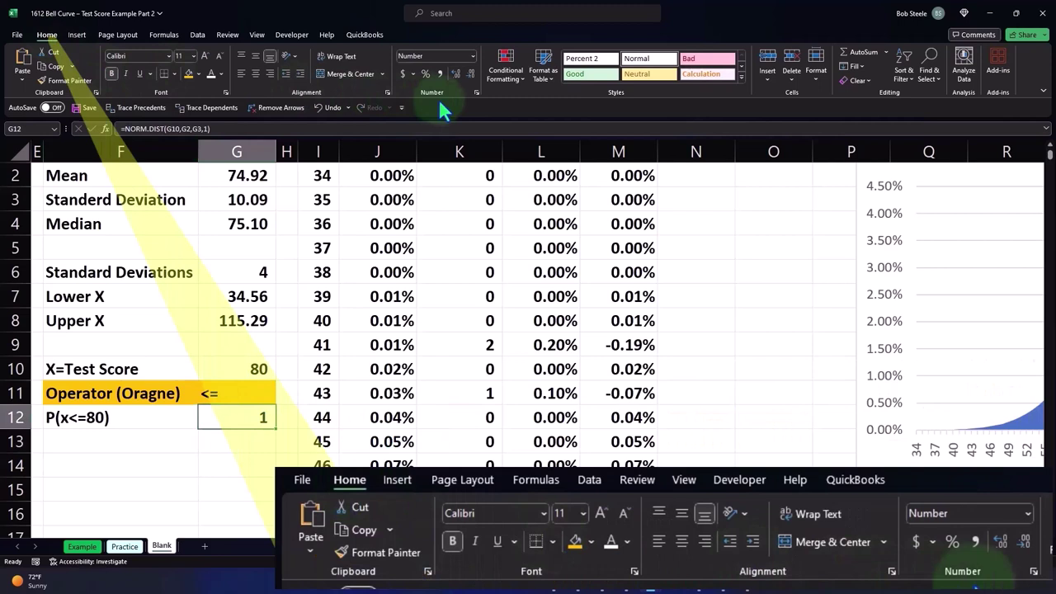
click(425, 74)
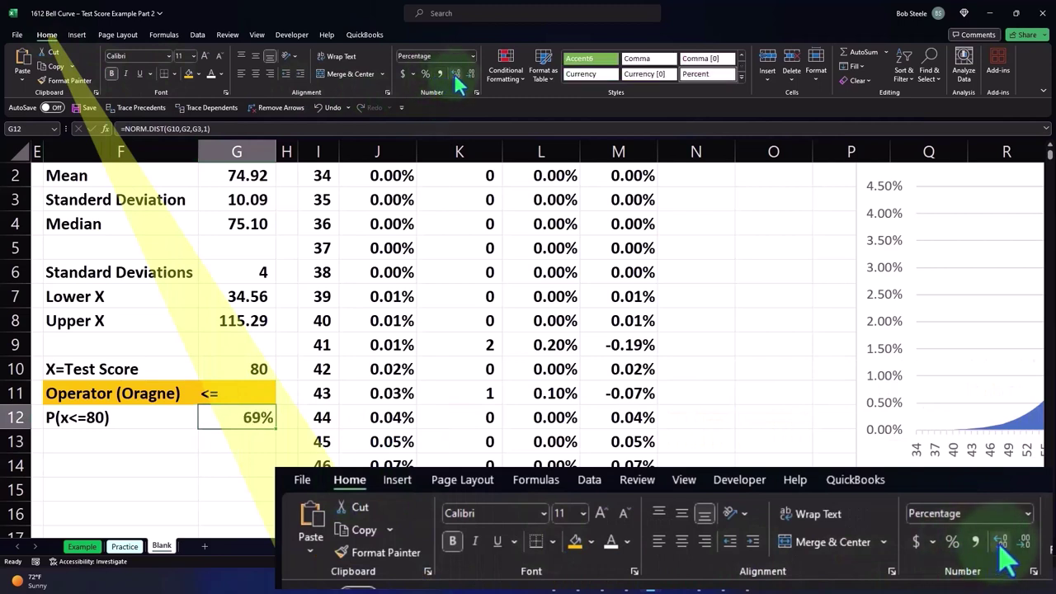
click(455, 73)
click(455, 73)
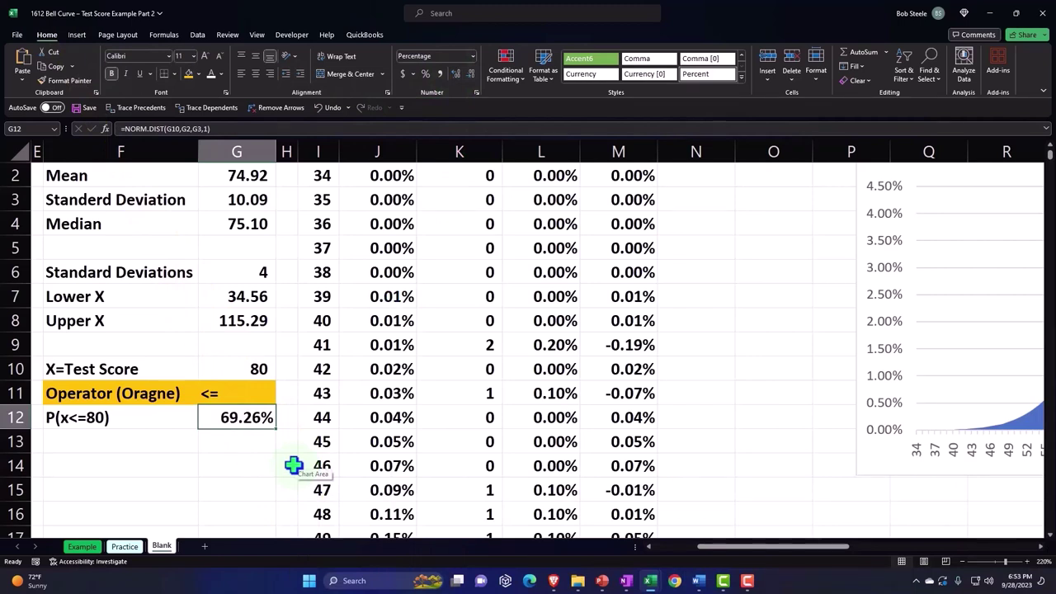
Select the P(X) values for scores 34 through 80 to read their 70.99% sum
key(Return)
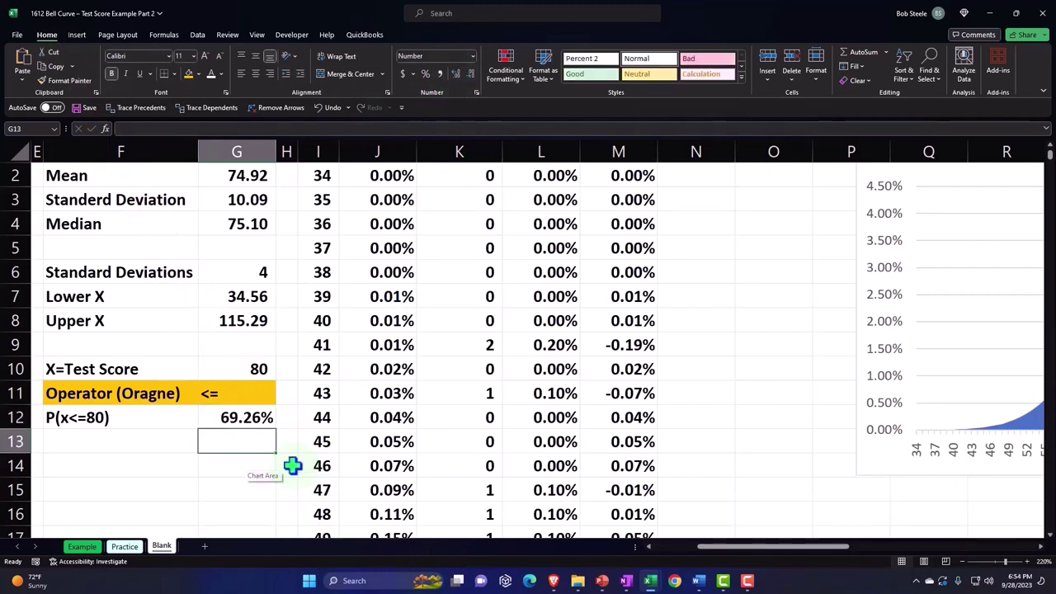
scroll(276, 456, down, 2)
scroll(275, 455, down, 8)
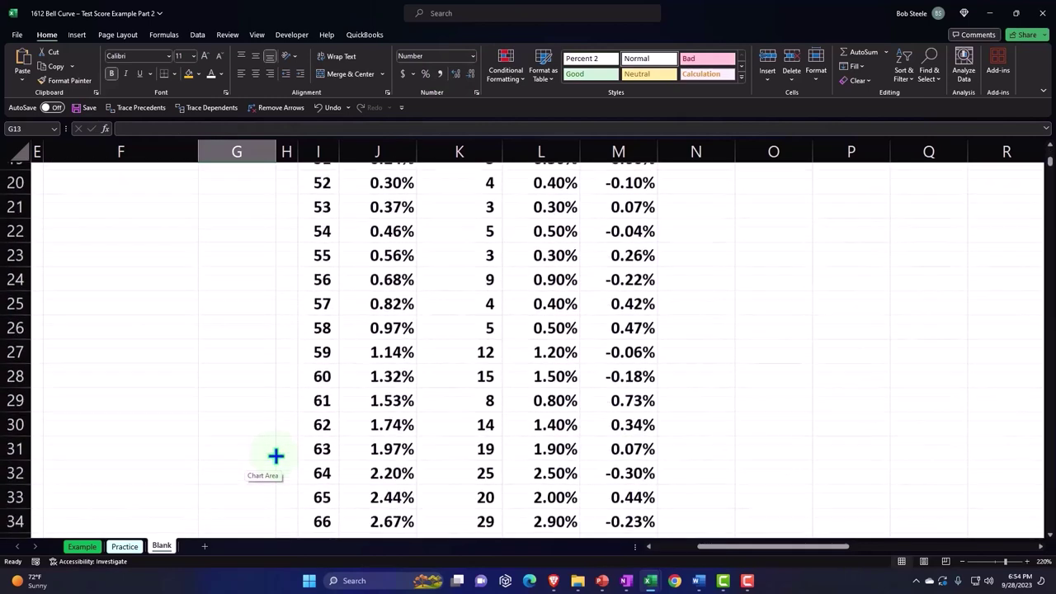
scroll(276, 456, down, 3)
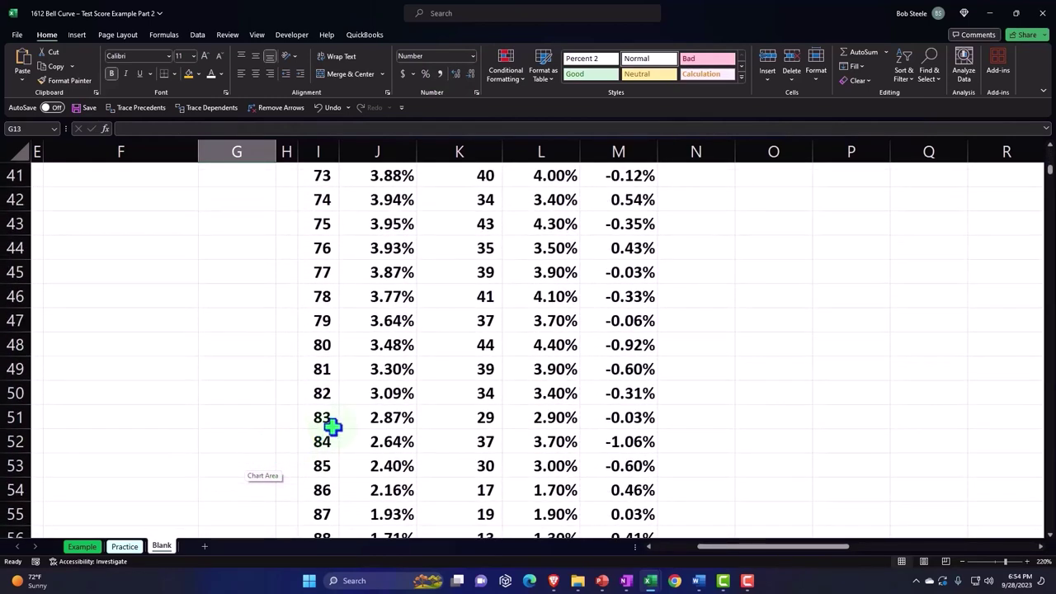
click(370, 394)
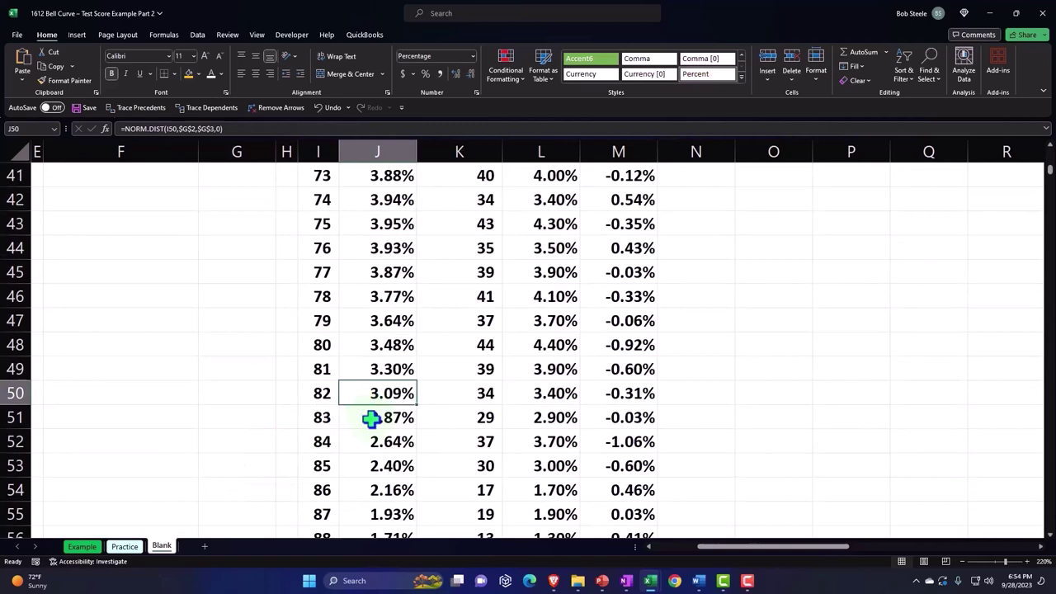
click(394, 345)
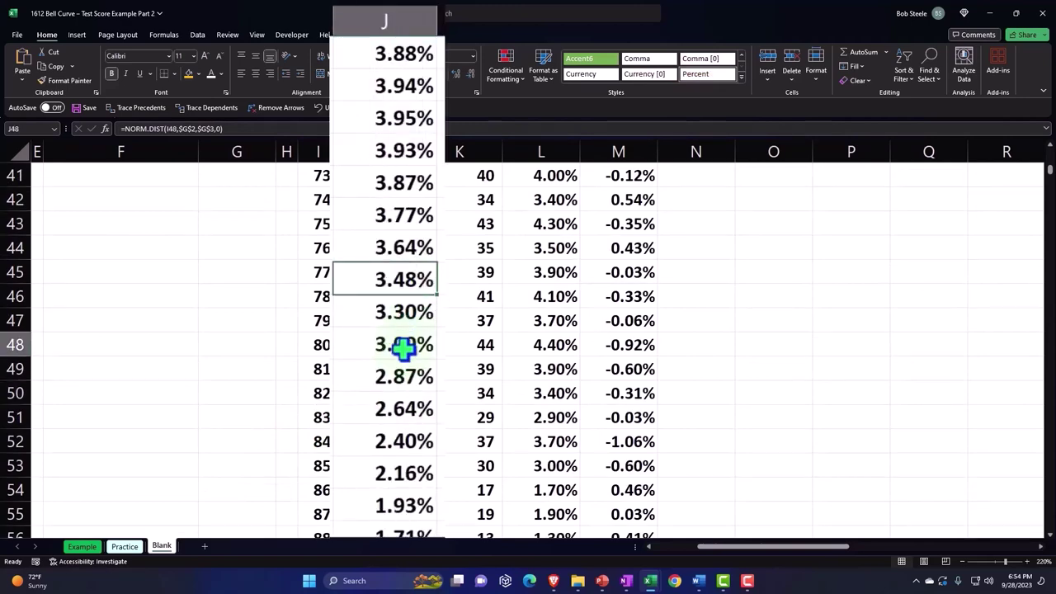
drag(403, 348, 379, 261)
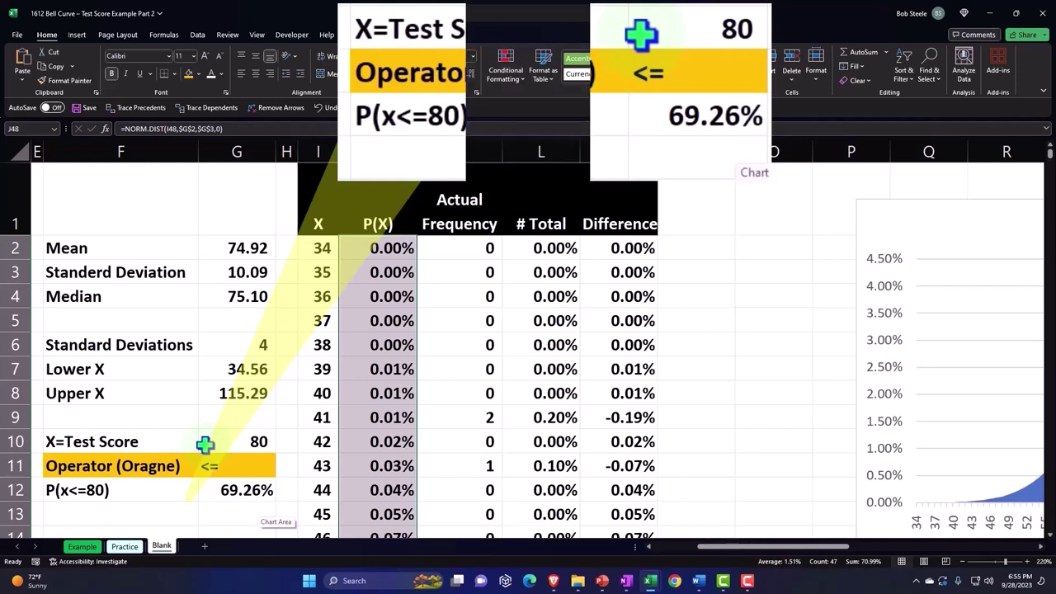
scroll(205, 443, down, 1)
click(229, 419)
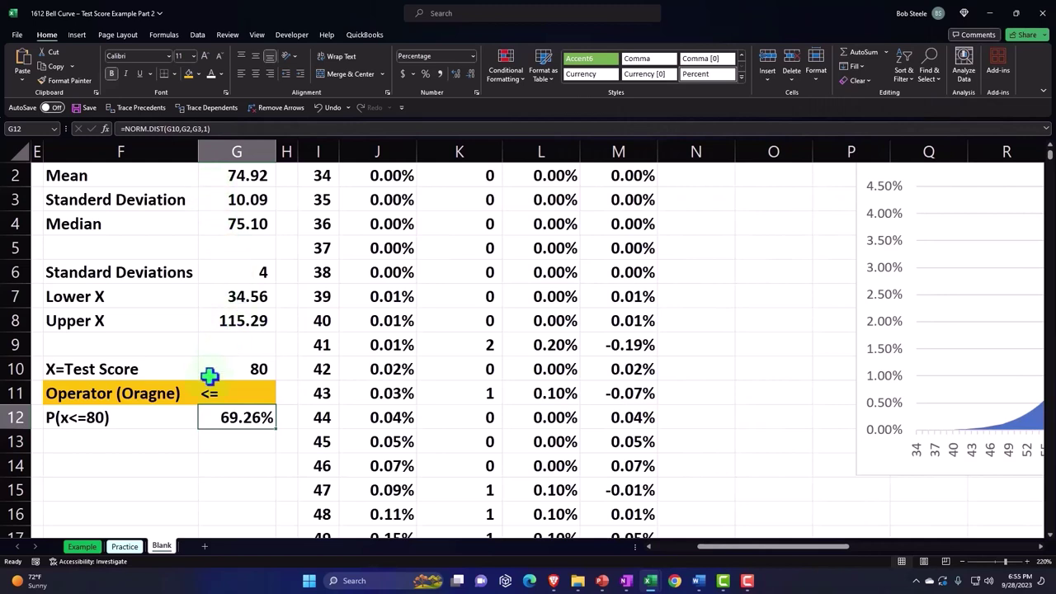
click(129, 441)
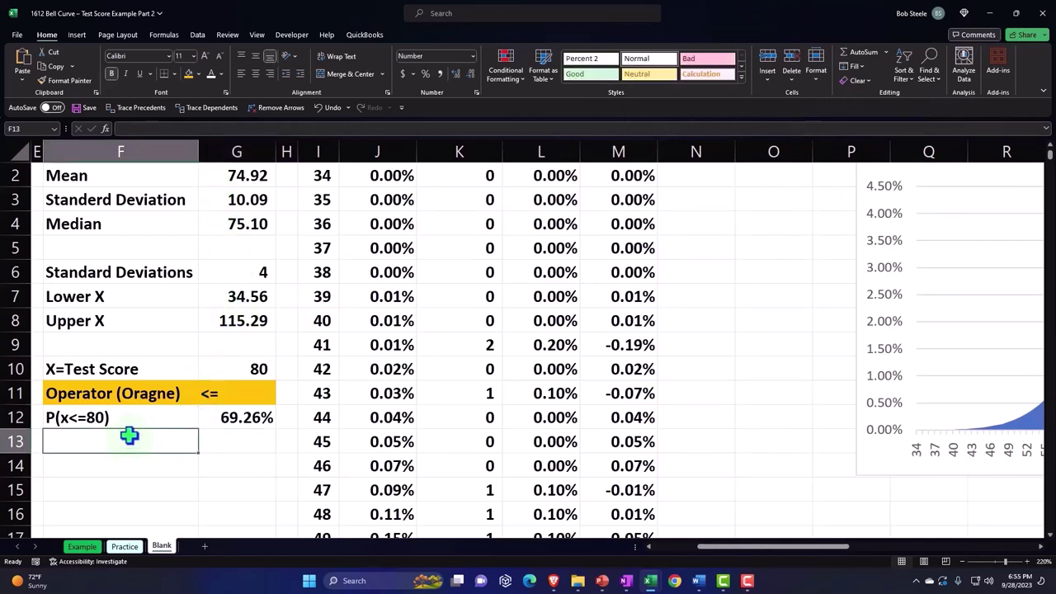
Label row 13 'Z' and enter =(G10-G2)/G3 in G13
text(Z)
key(Tab)
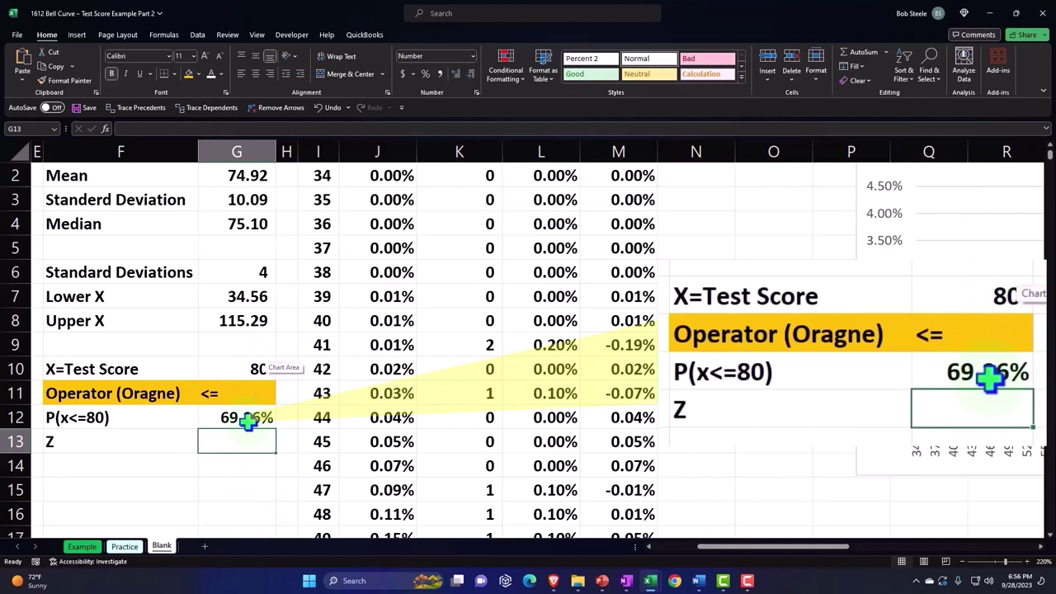
text(=()
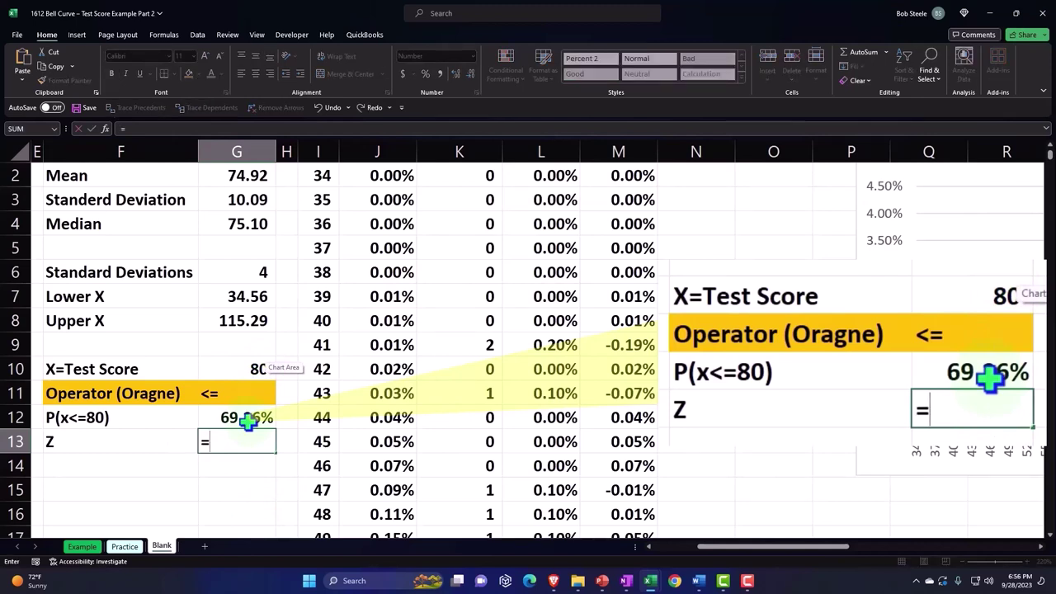
click(246, 369)
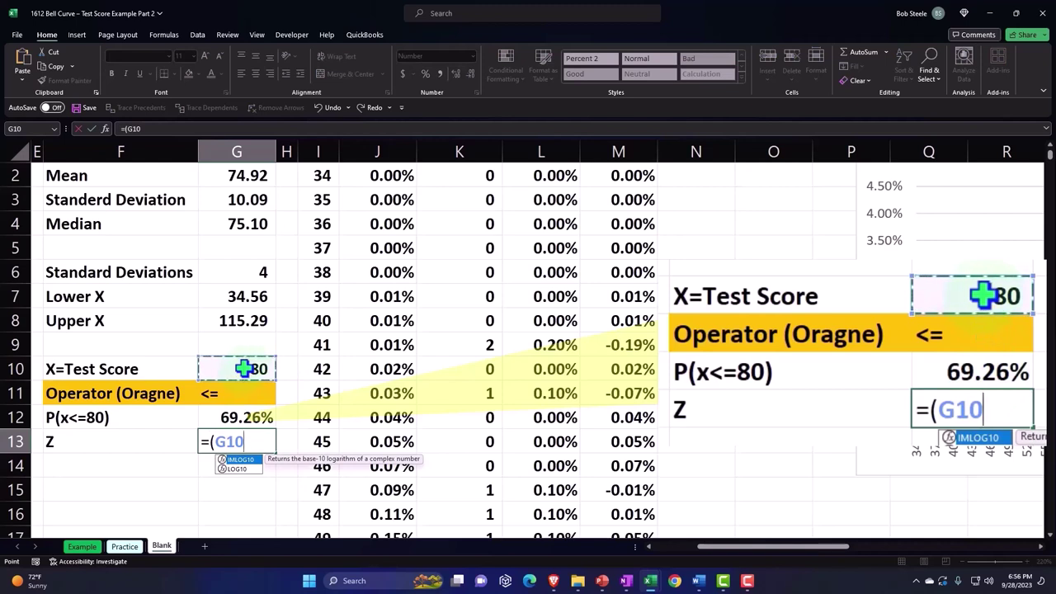
text(-)
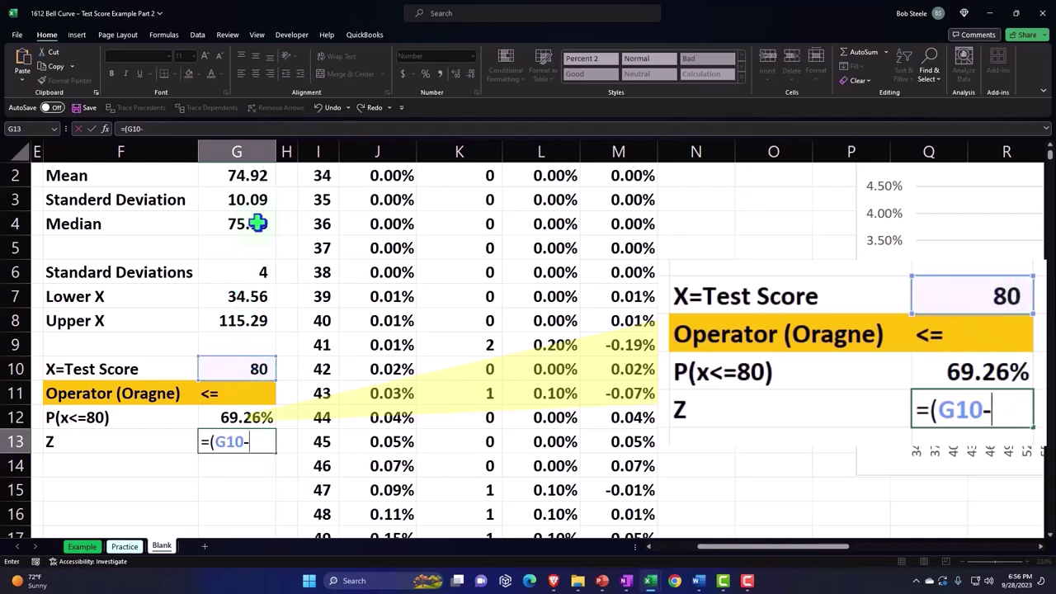
click(236, 175)
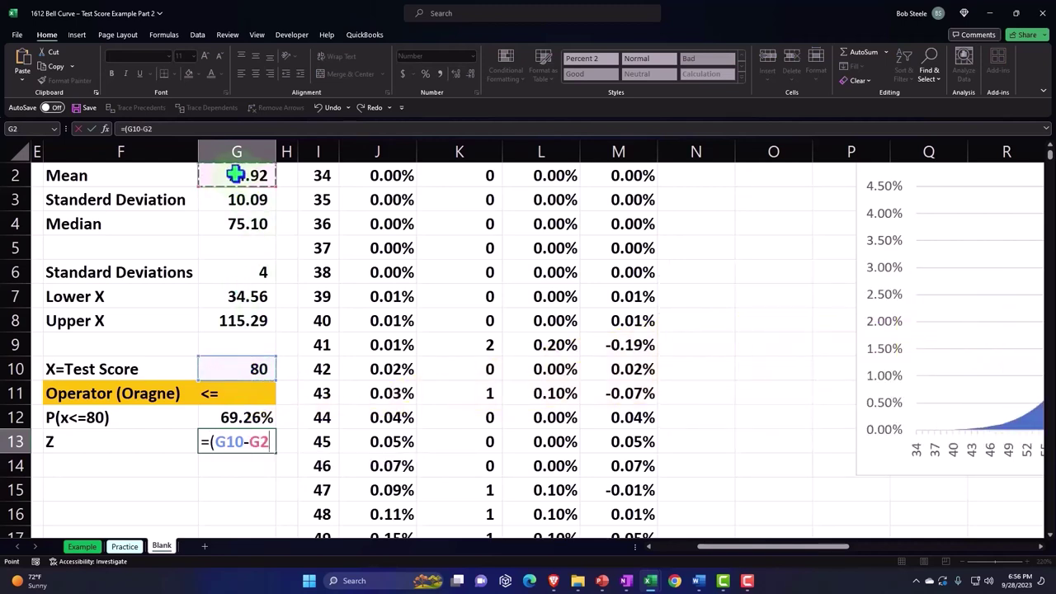
text()/)
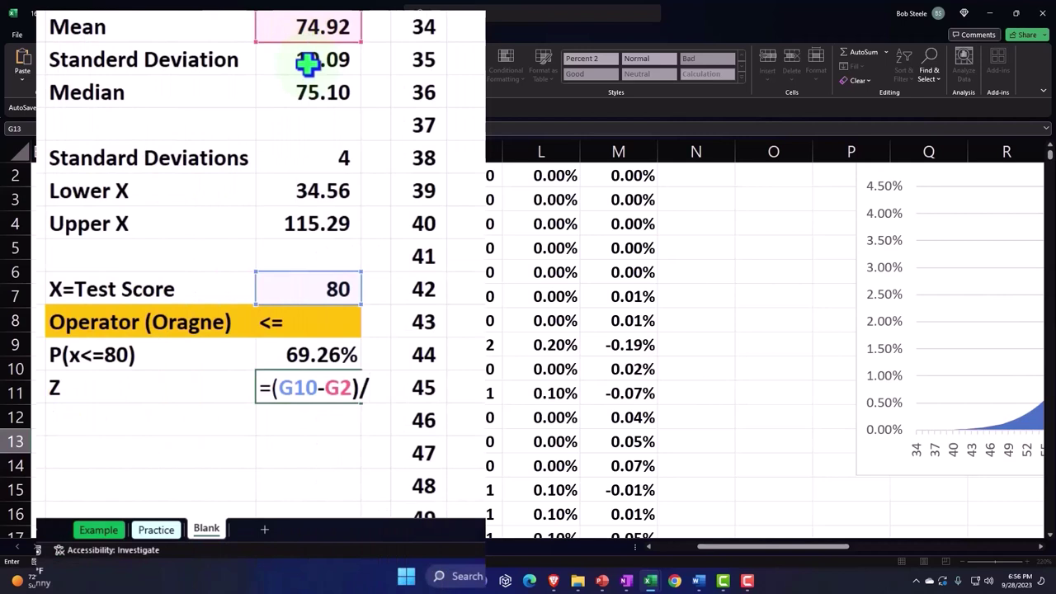
click(307, 62)
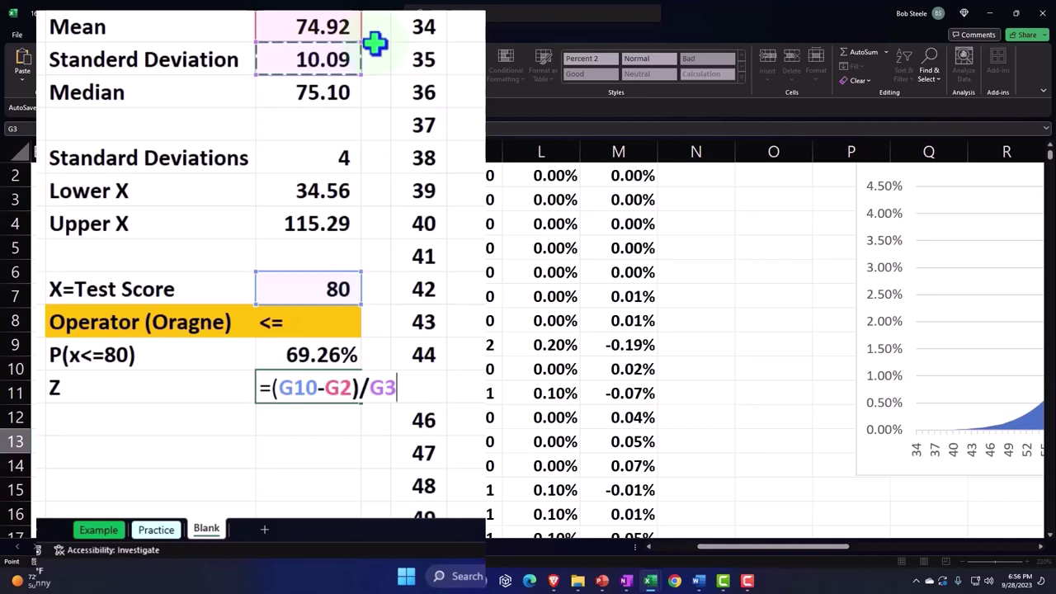
key(Return)
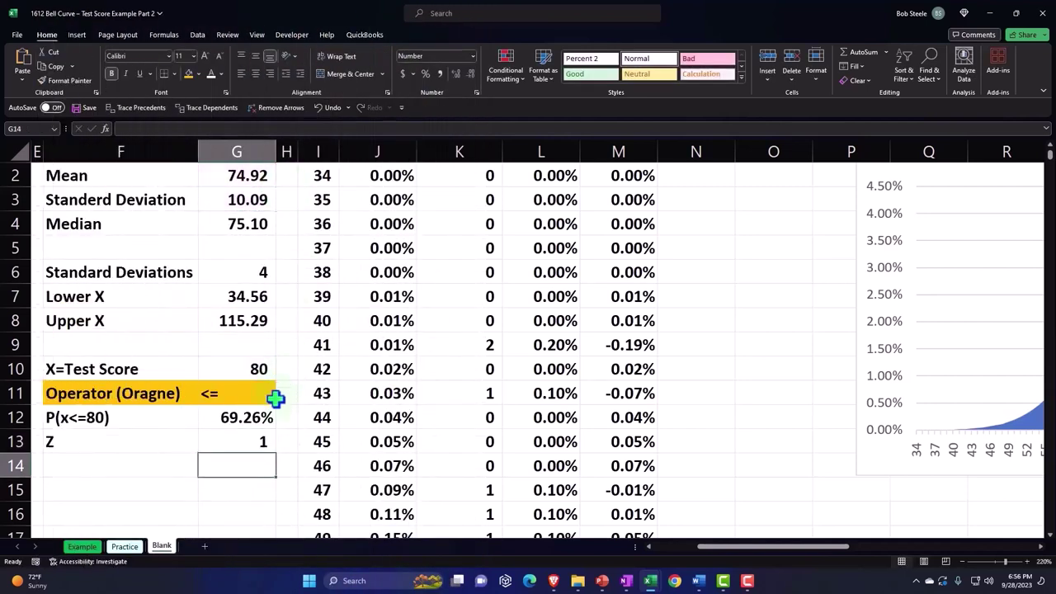
Show the Z-score in G13 to two decimals as 0.50
click(256, 442)
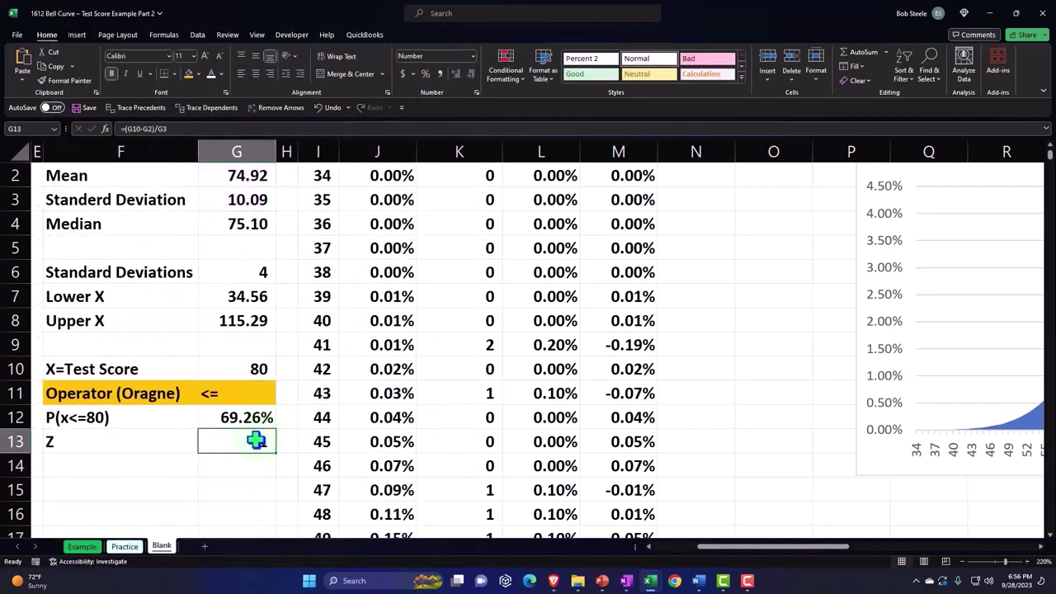
click(457, 73)
click(457, 73)
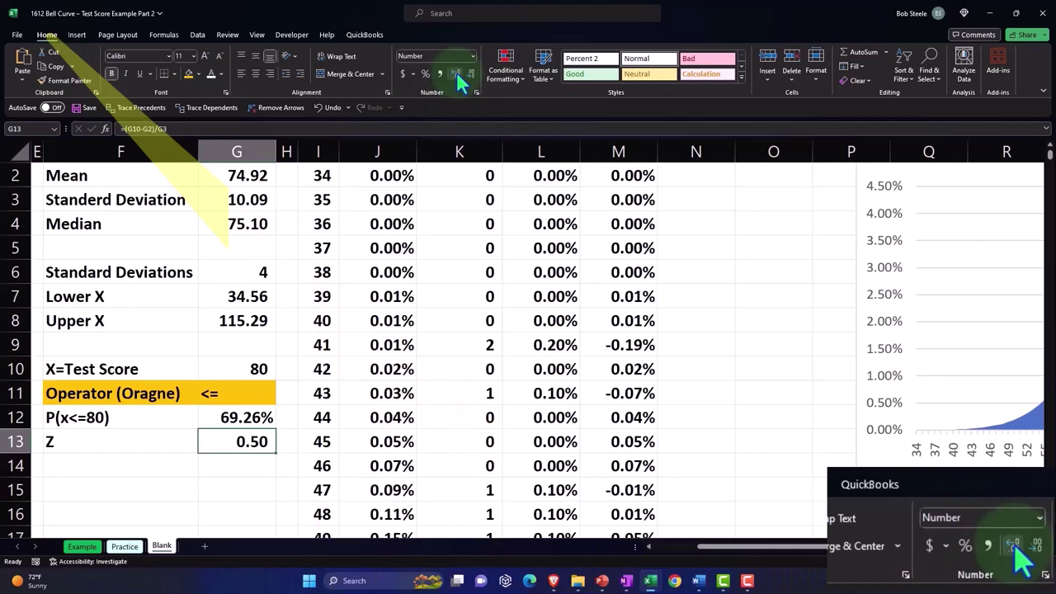
click(126, 463)
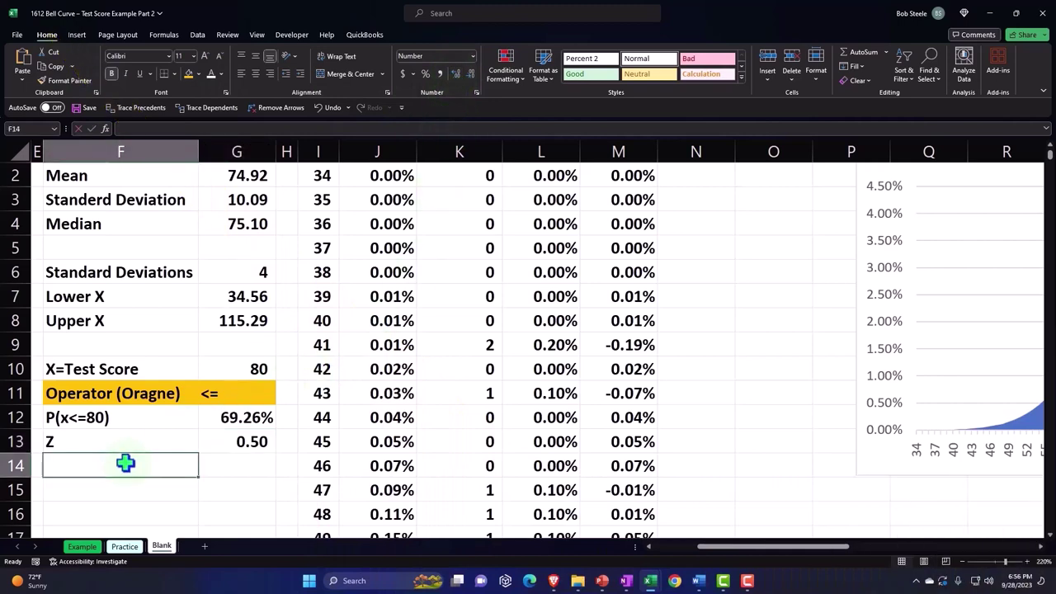
Link the F14 label to F12 and enter =NORM.S.DIST(G13,1) in G14
text(=)
key(Up)
key(Up)
key(Return)
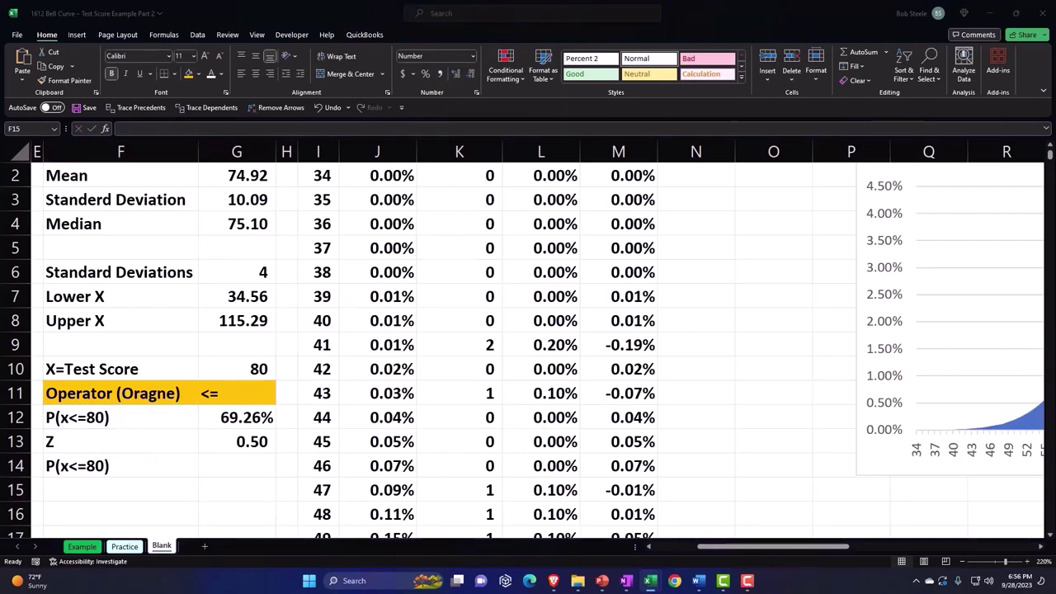
click(234, 463)
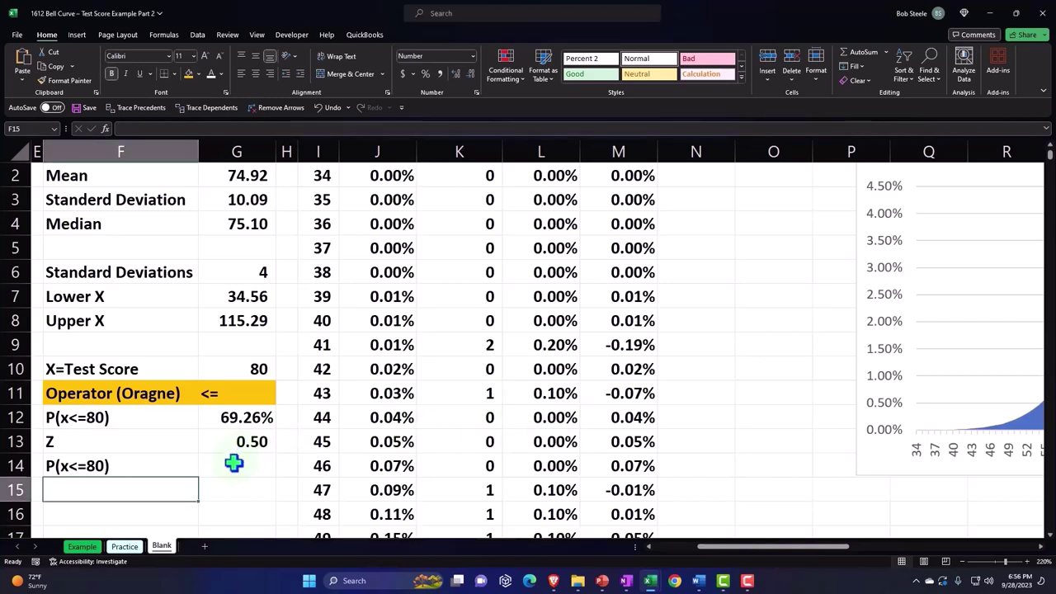
text(=)
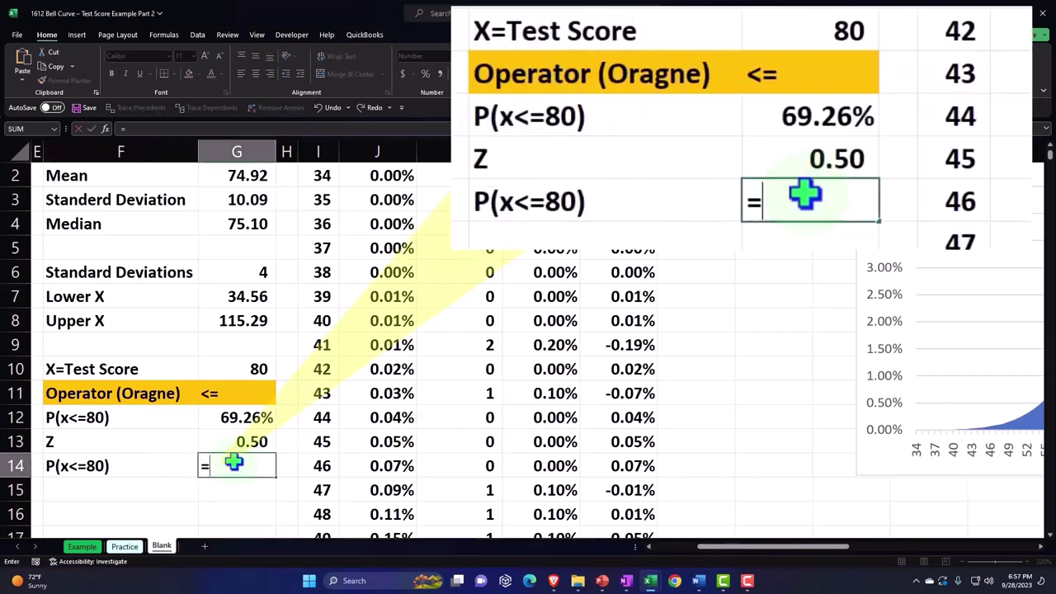
text(norm)
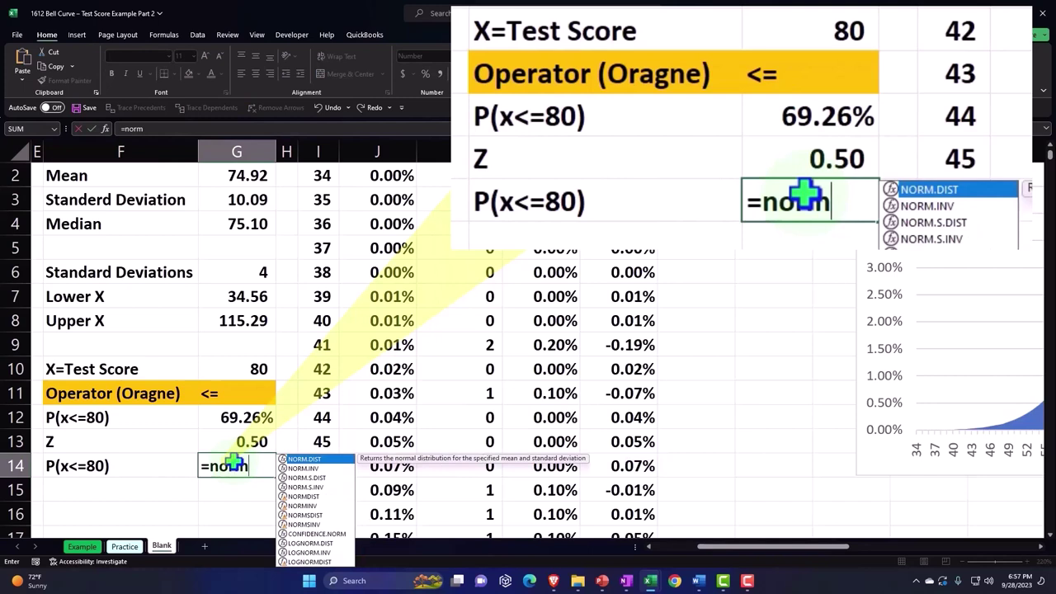
text(.s)
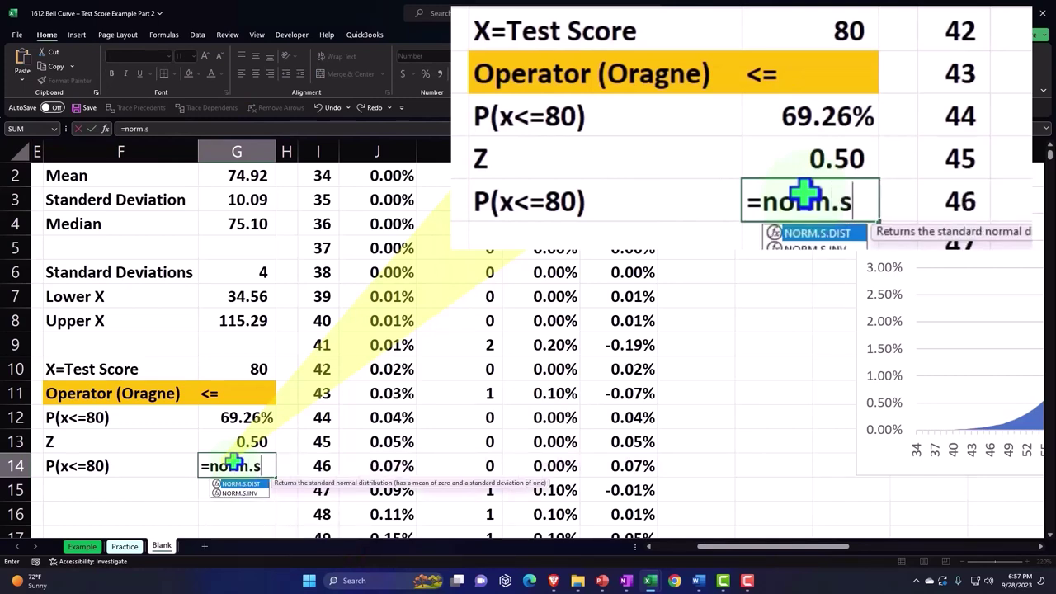
key(Tab)
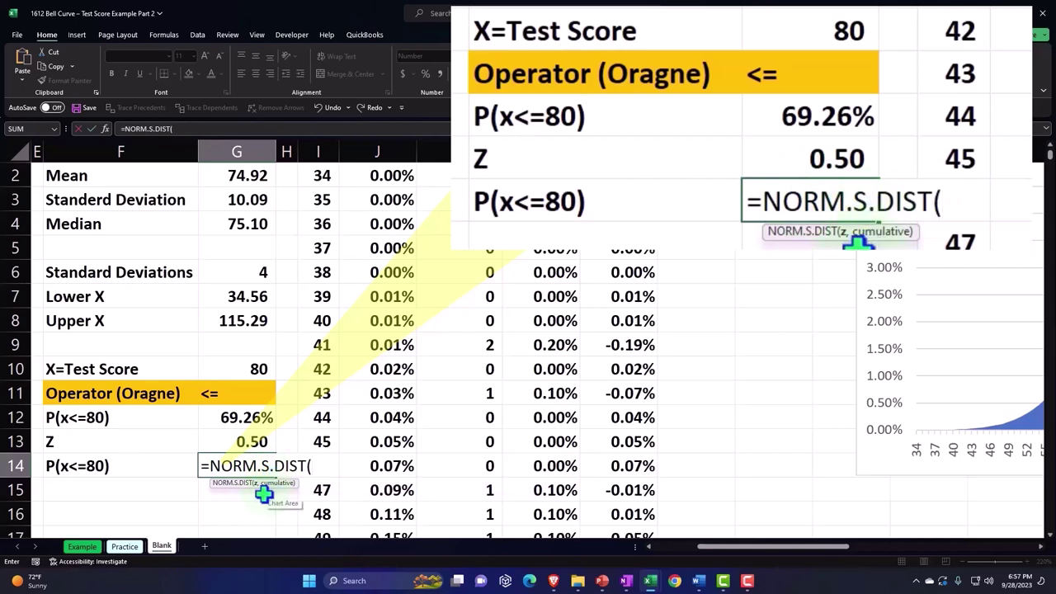
click(250, 442)
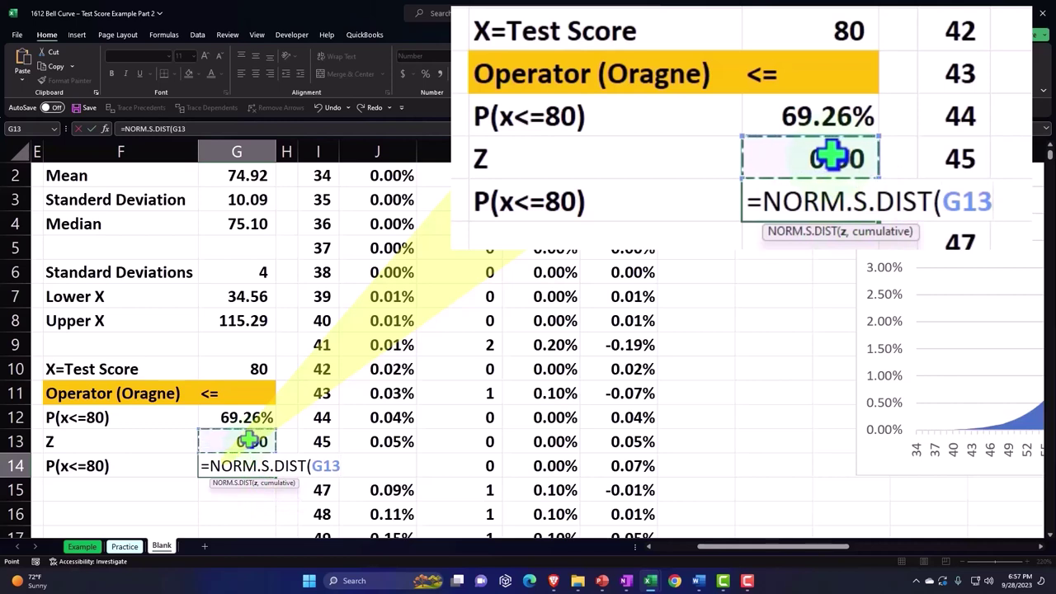
text(,)
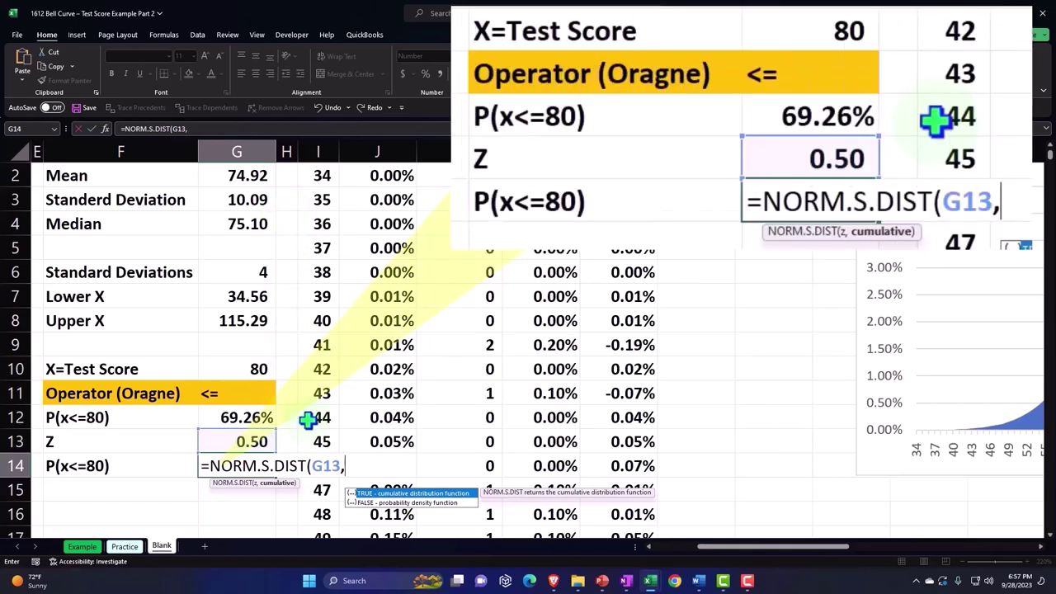
text())
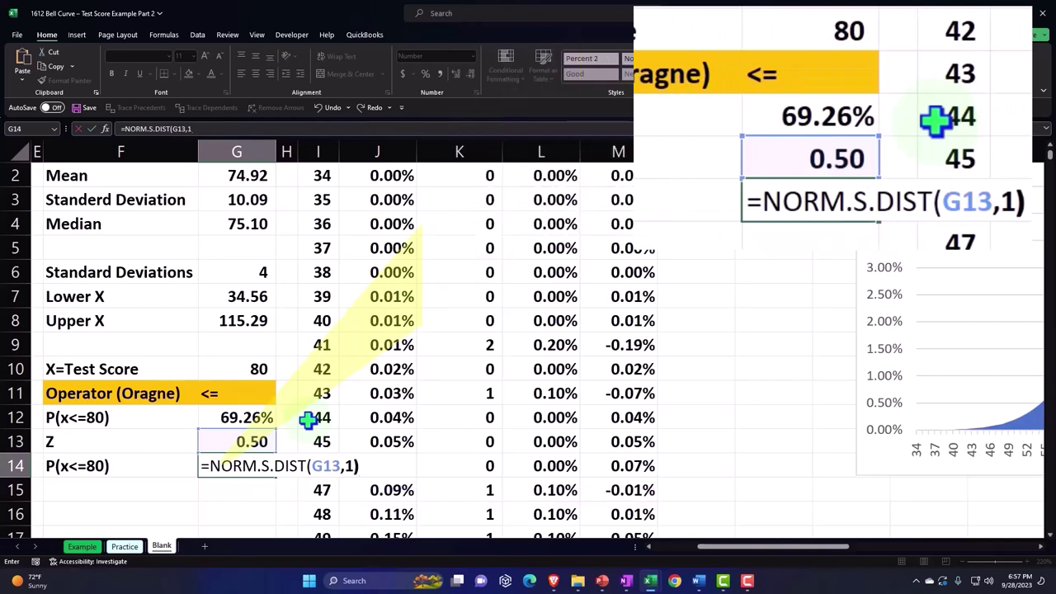
key(Return)
Format G14 as a percentage with two decimals, matching 69.26%
key(Up)
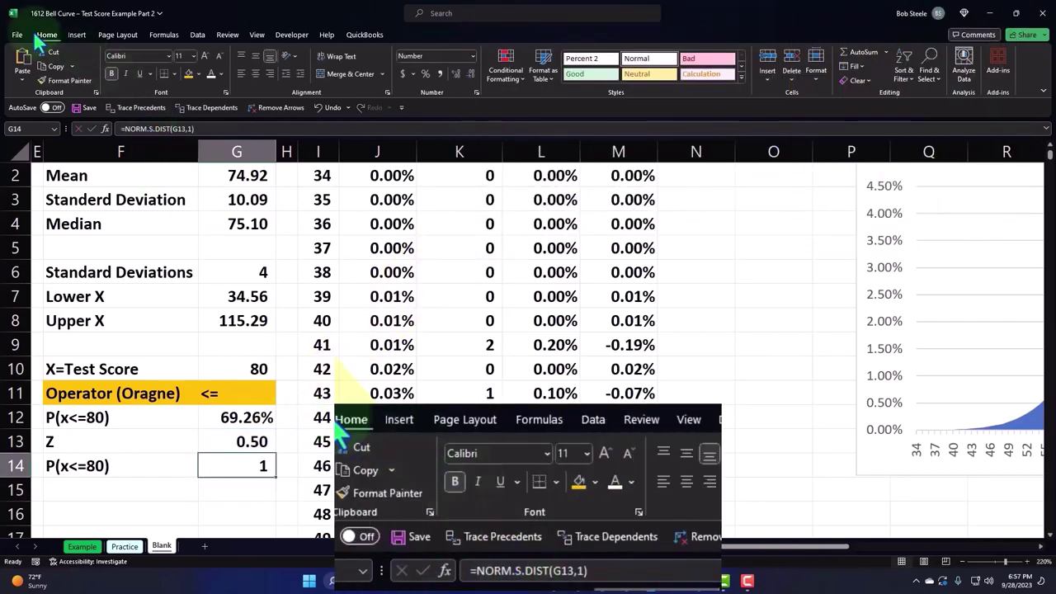
click(425, 73)
click(455, 73)
click(454, 73)
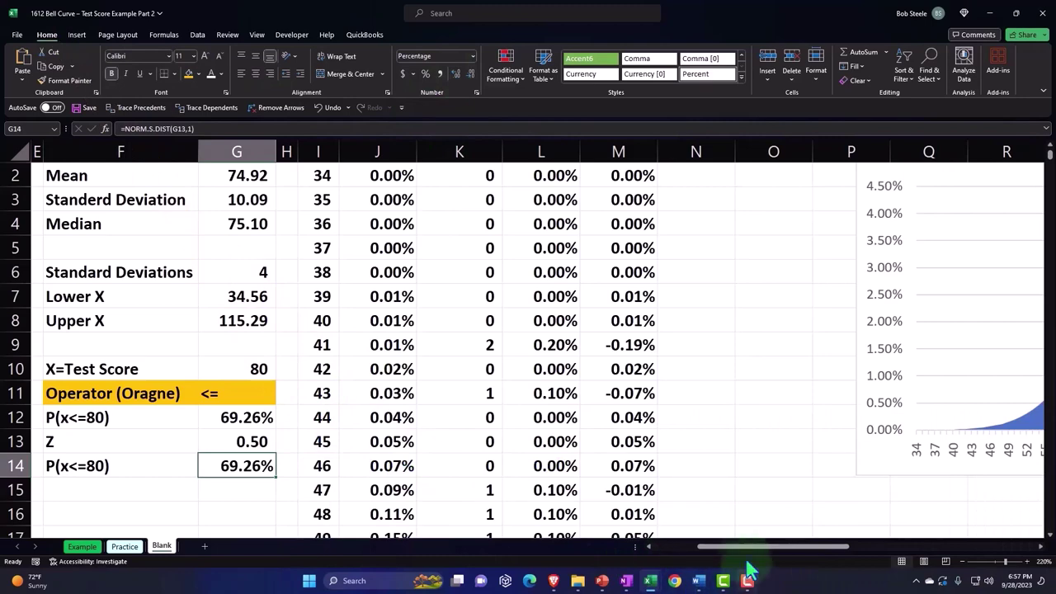
drag(748, 549, 802, 550)
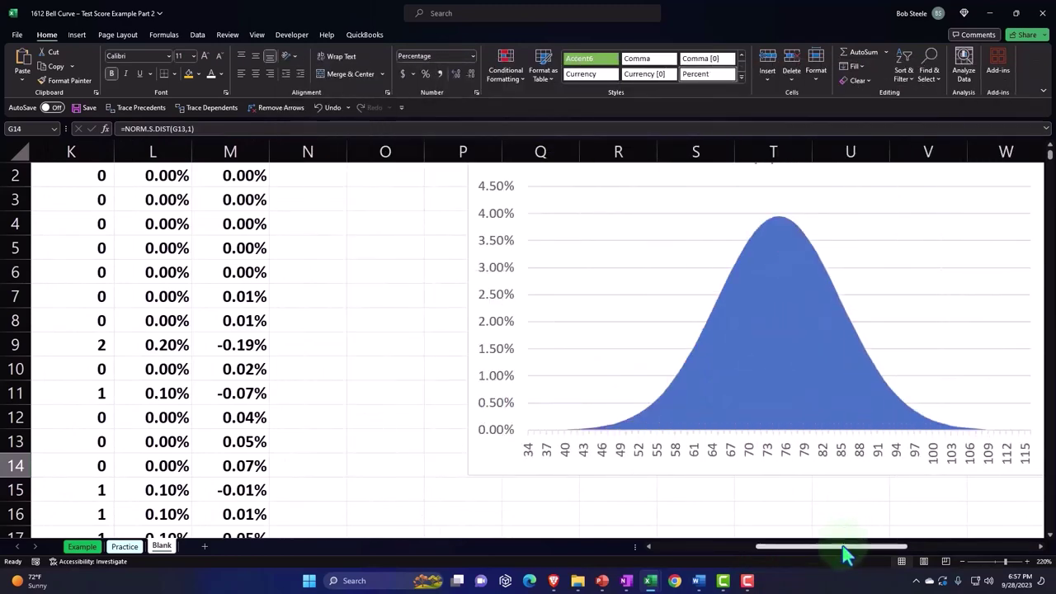
drag(844, 548, 812, 570)
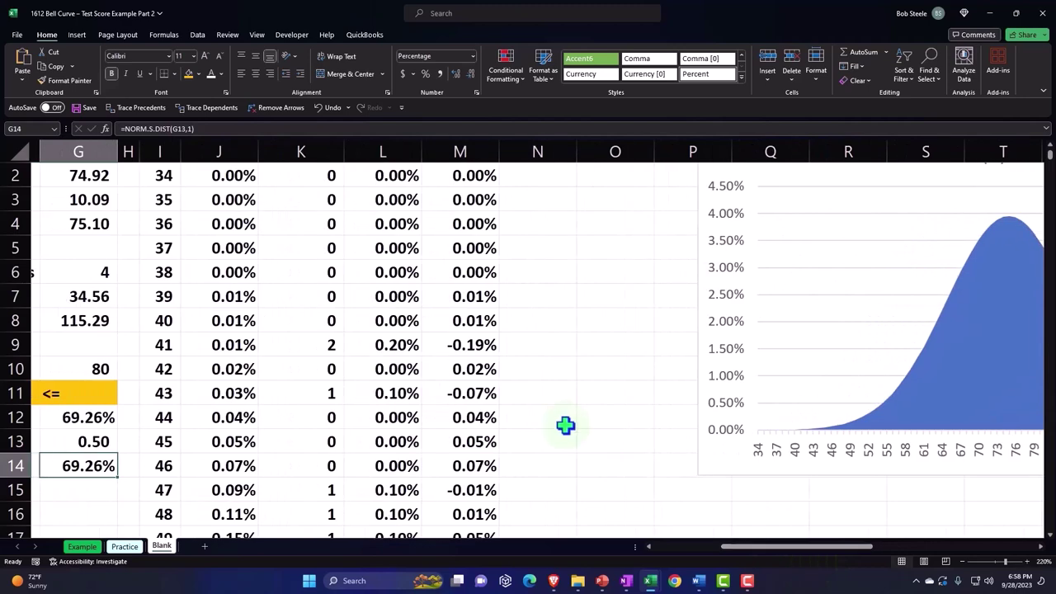
scroll(565, 425, up, 1)
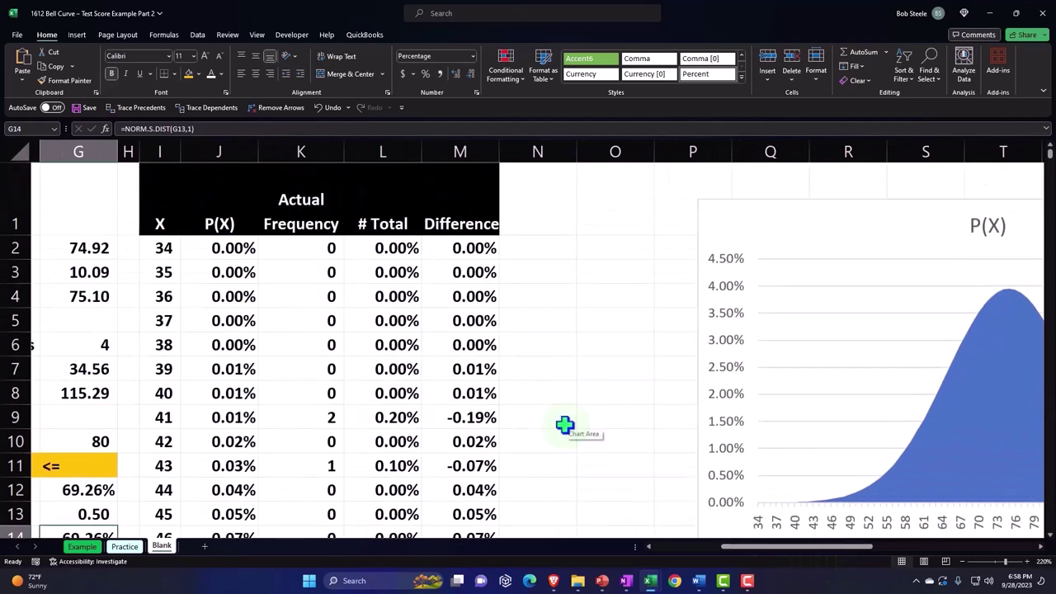
Type 'z' in N1 and give it a black fill and centred text
click(523, 217)
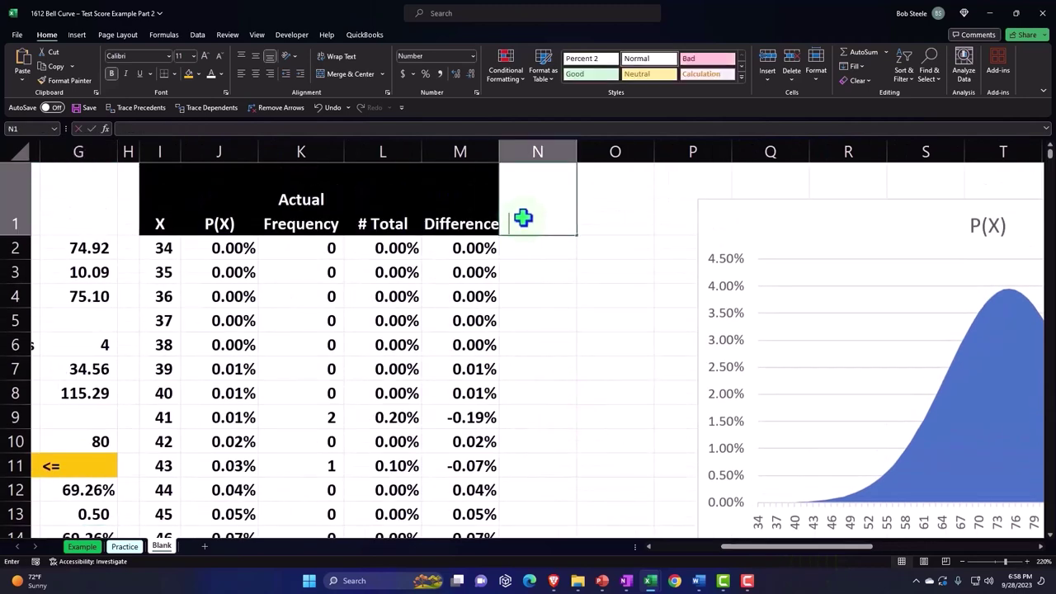
text(z)
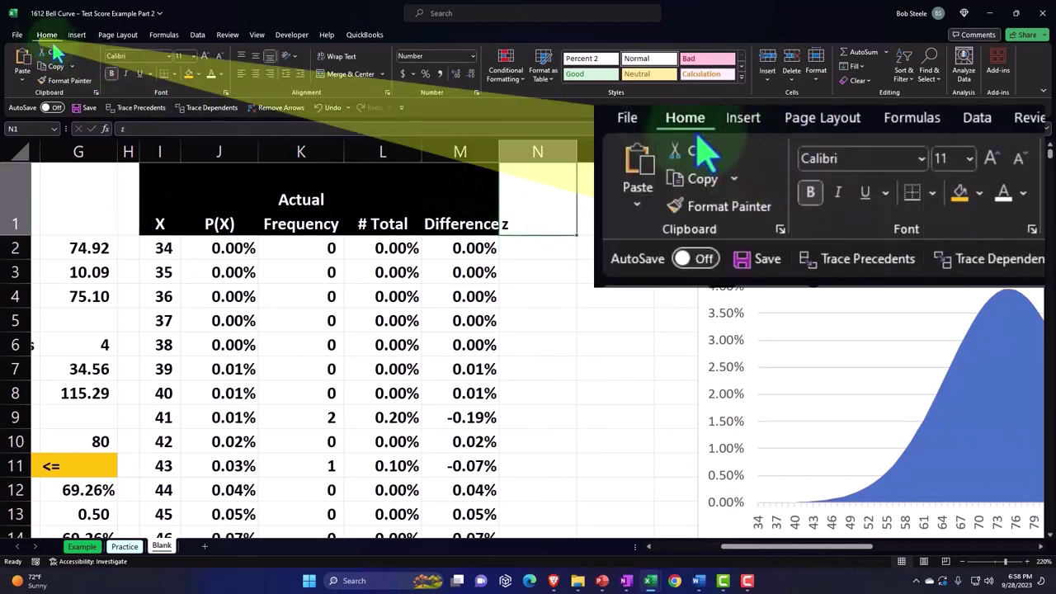
click(197, 74)
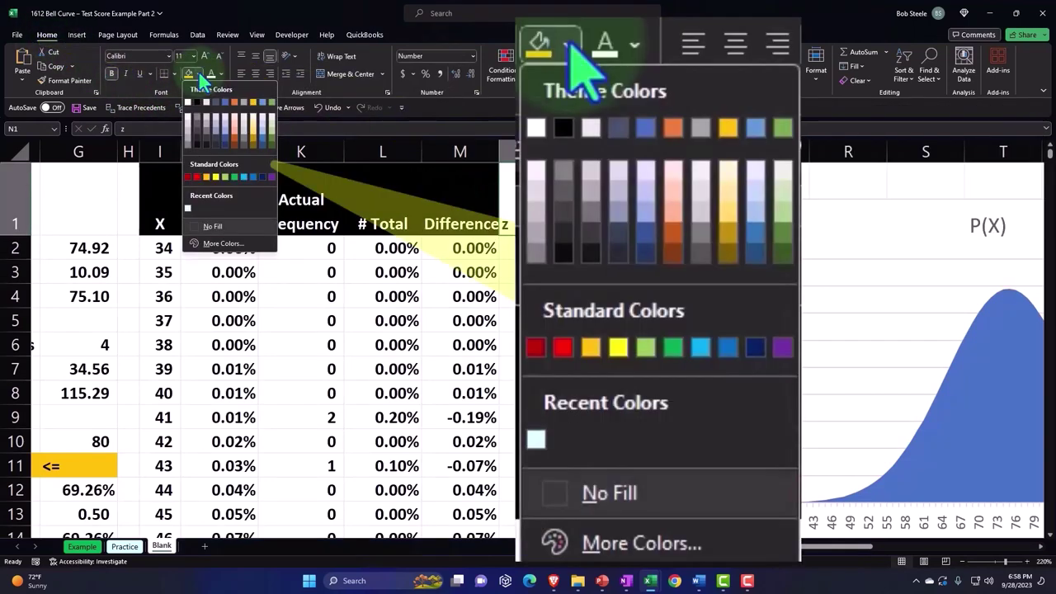
click(196, 102)
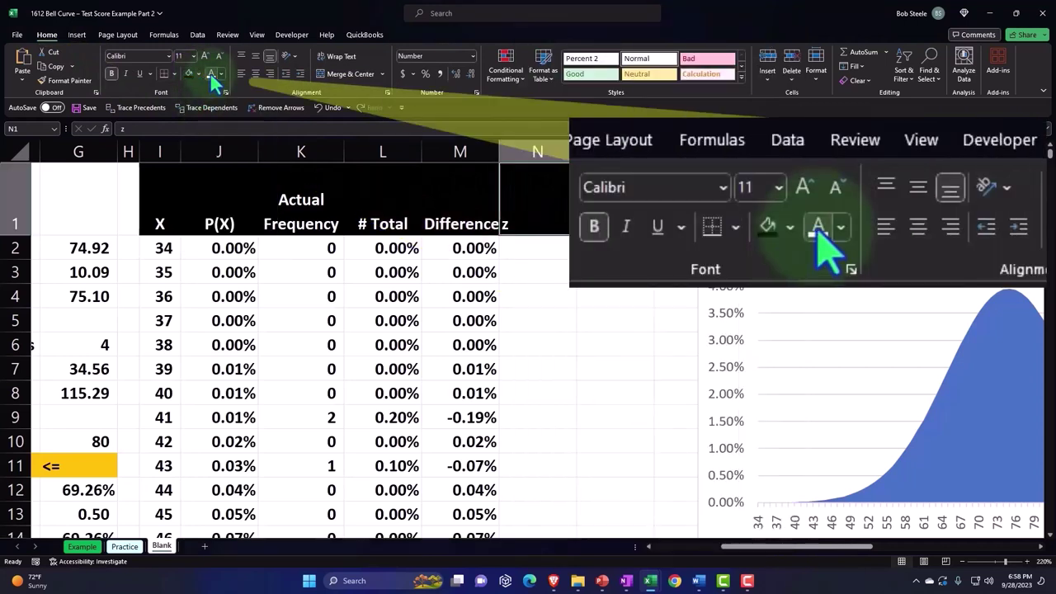
click(255, 73)
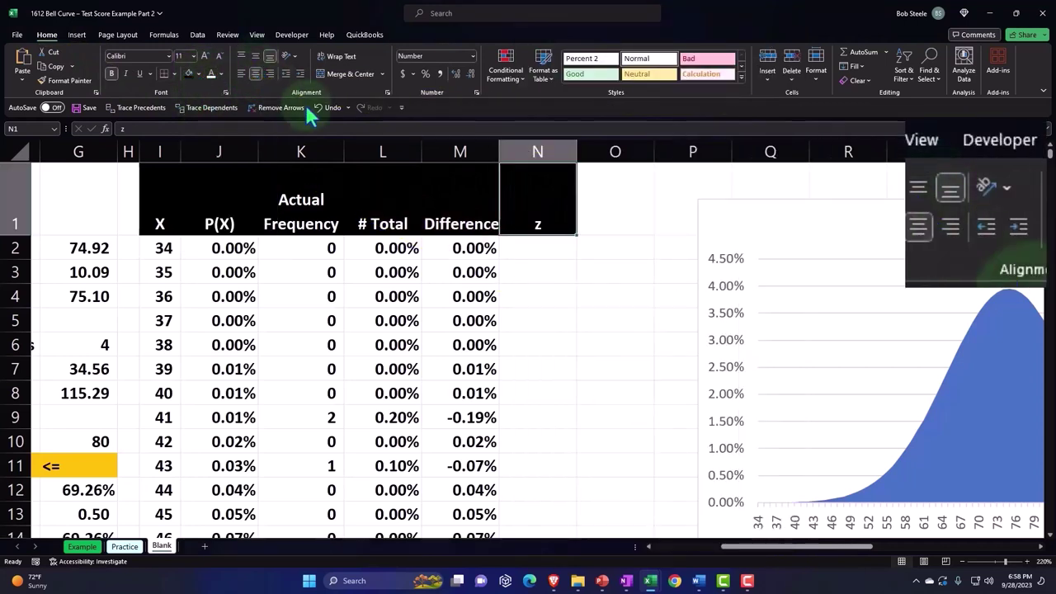
click(534, 251)
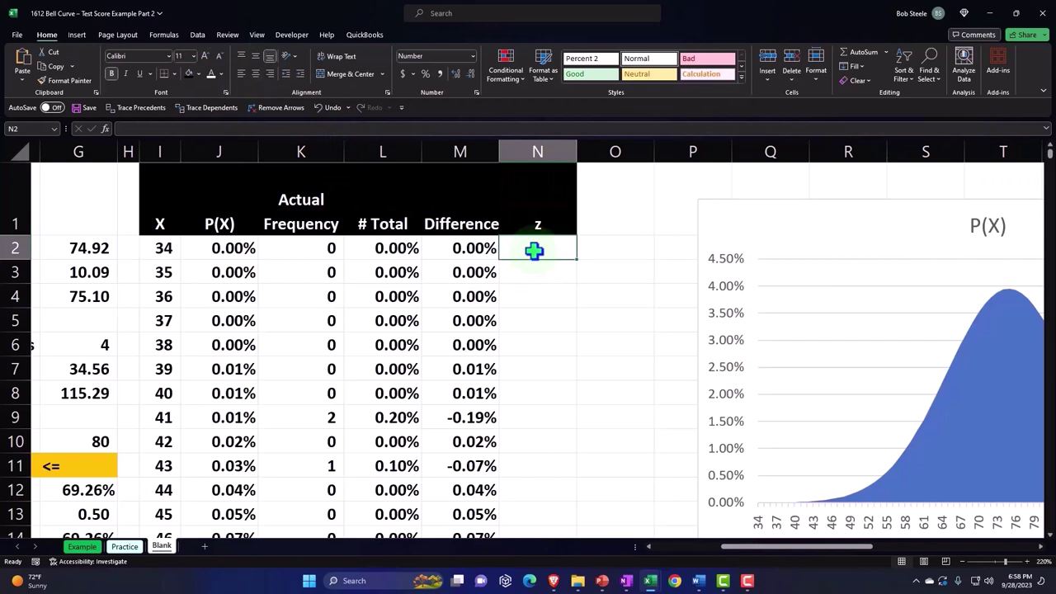
Start the N2 formula as =(I2-$G$2 with the mean locked absolute
text(=()
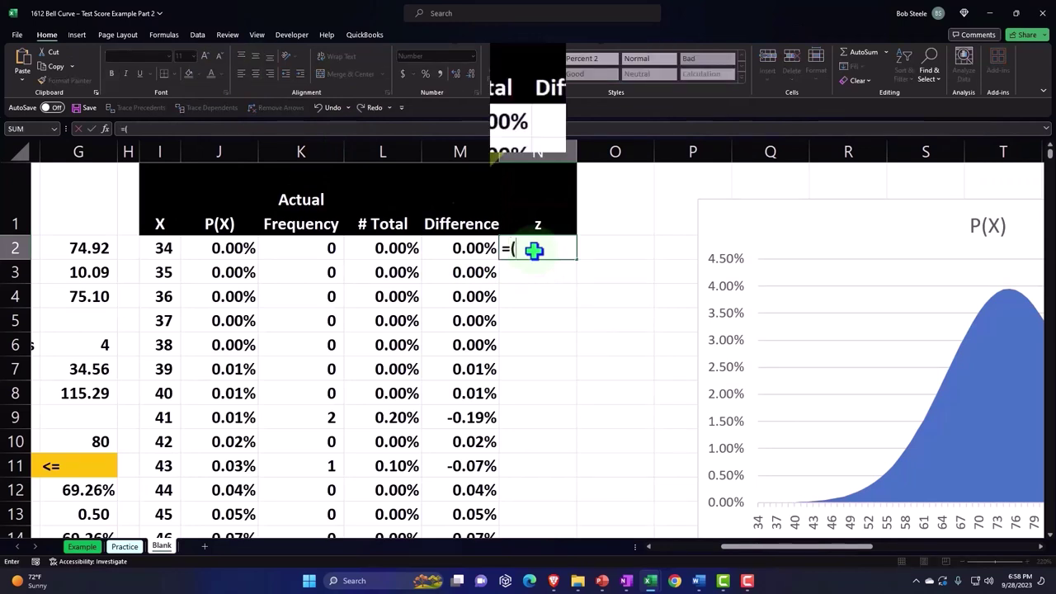
key(Left)
key(Left)
key(Left)
key(Left)
key(Left)
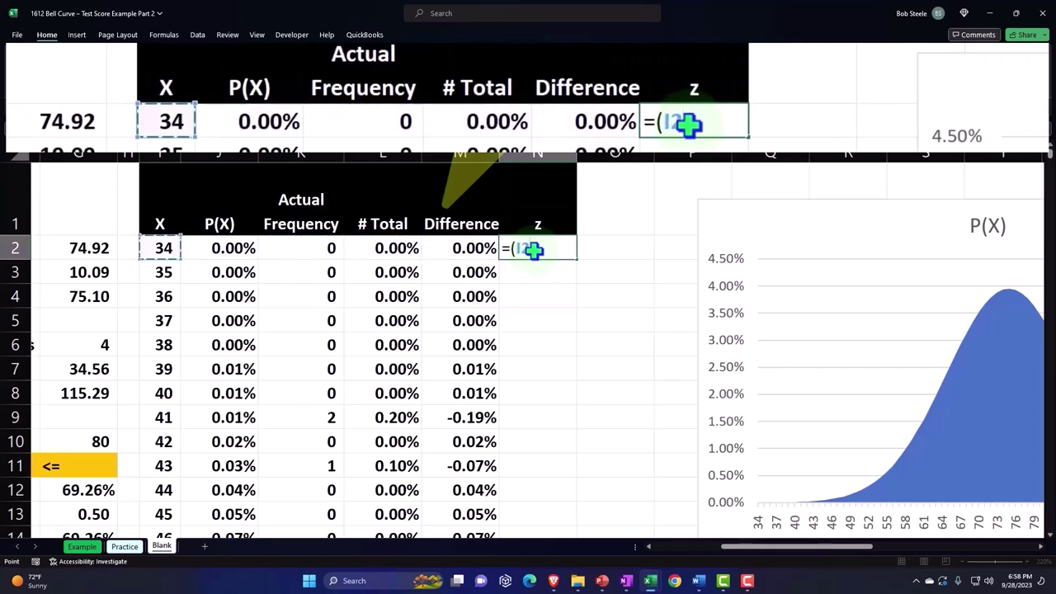
text(-)
key(Left)
key(Left)
key(Left)
key(Left)
key(Left)
key(Left)
key(Left)
key(Left)
key(Left)
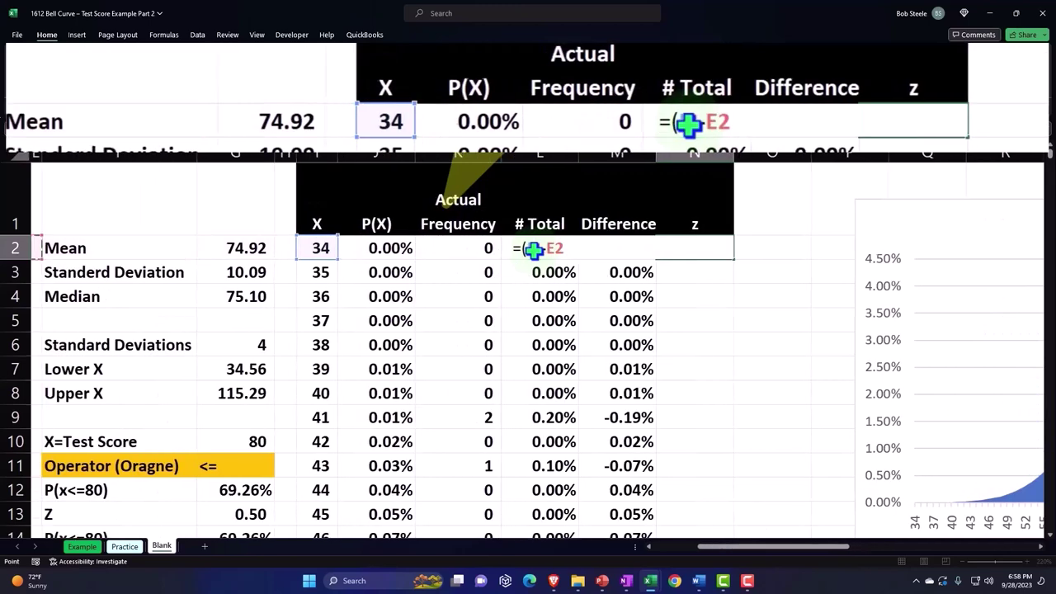
key(Right)
key(Right)
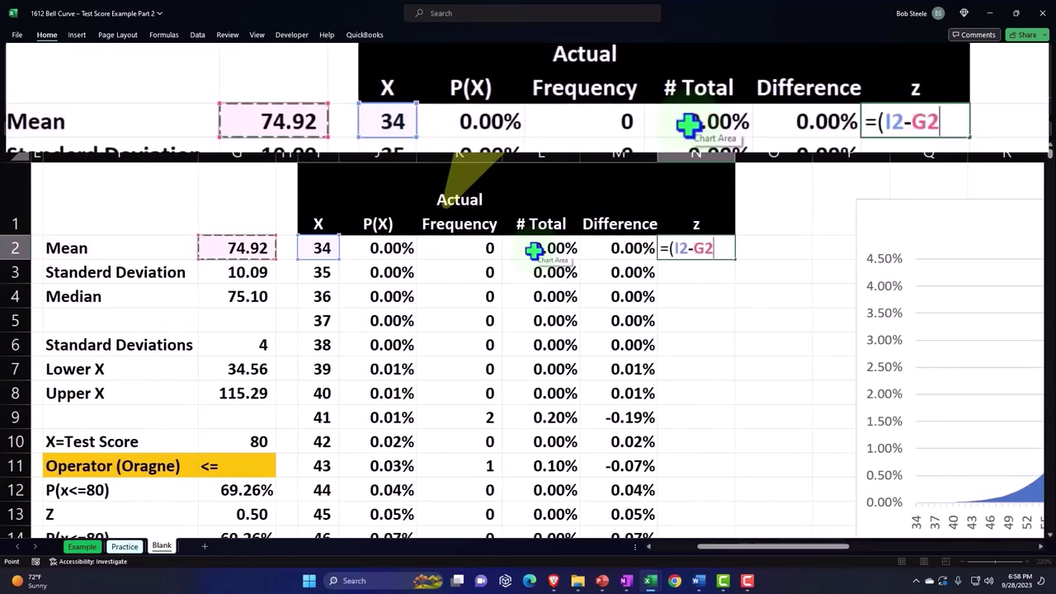
key(F4)
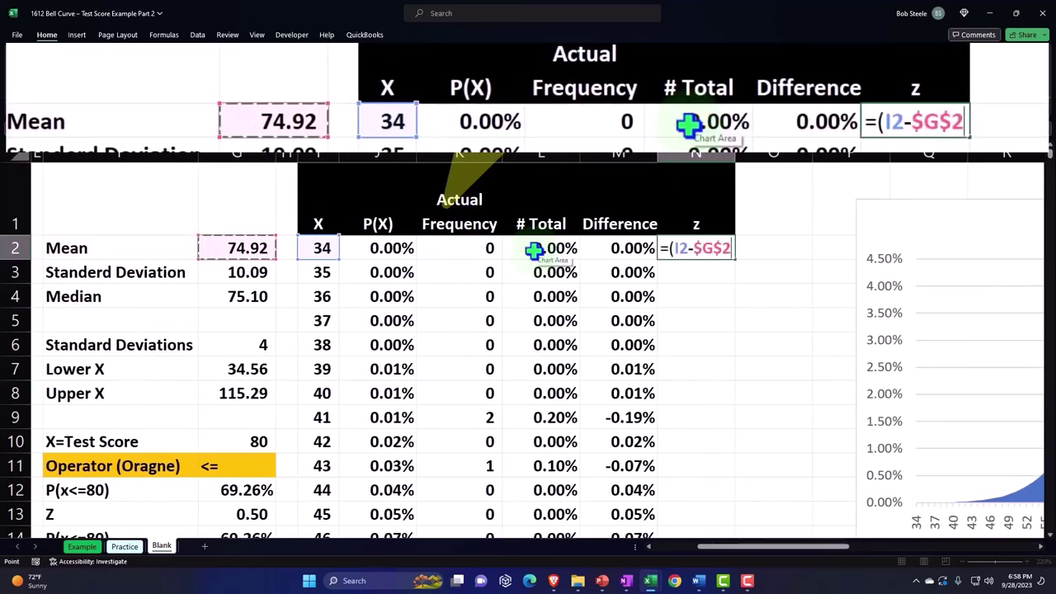